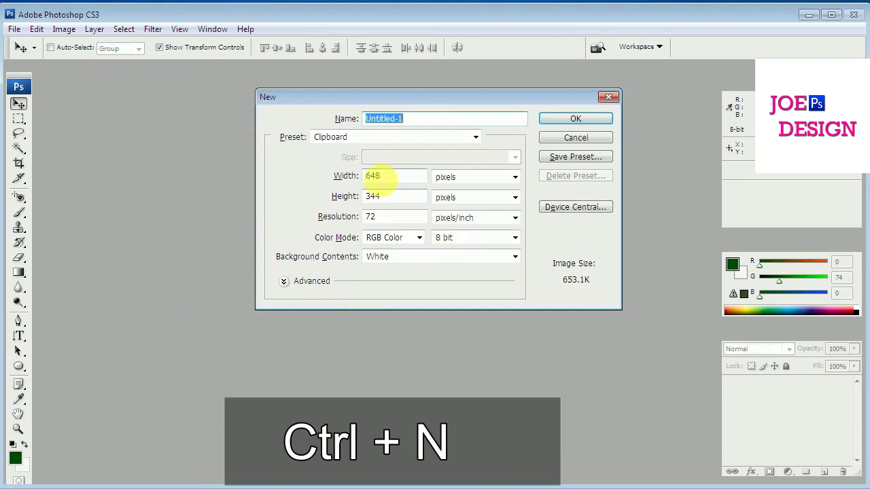
Create a new blank canvas 2000 pixels wide
{"action": "double_click", "coordinate": [376, 177]}
{"action": "type", "text": "2"}
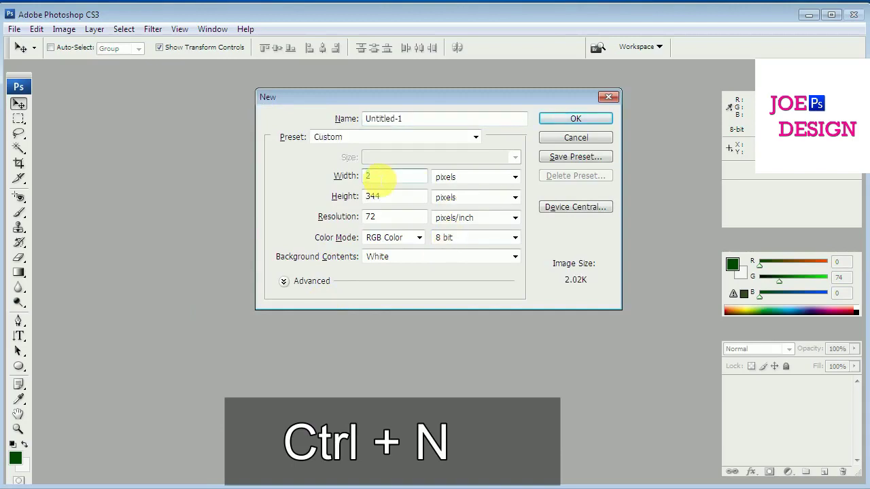
{"action": "type", "text": "00000"}
{"action": "key", "text": "BackSpace"}
{"action": "key", "text": "BackSpace"}
{"action": "key", "text": "BackSpace"}
{"action": "key", "text": "Tab"}
{"action": "type", "text": "1500"}
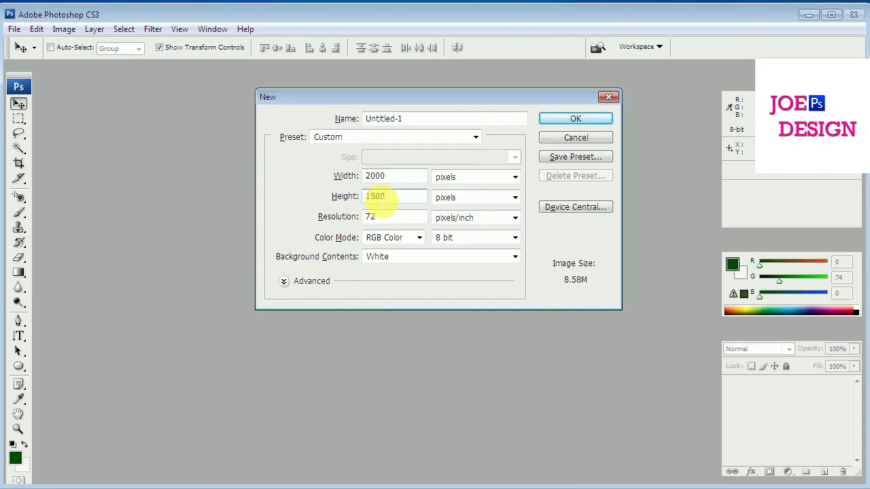
{"action": "key", "text": "Return"}
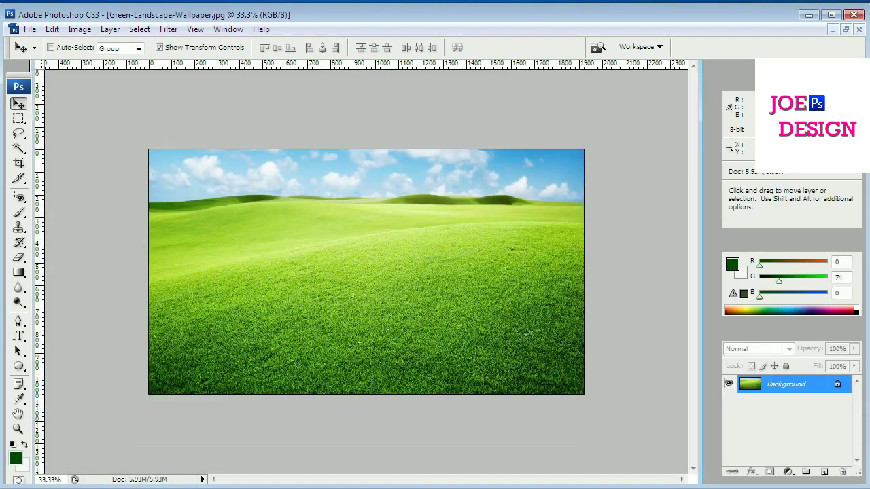
Copy the green landscape photo into the new canvas as Layer 1
{"action": "left_click", "coordinate": [845, 30]}
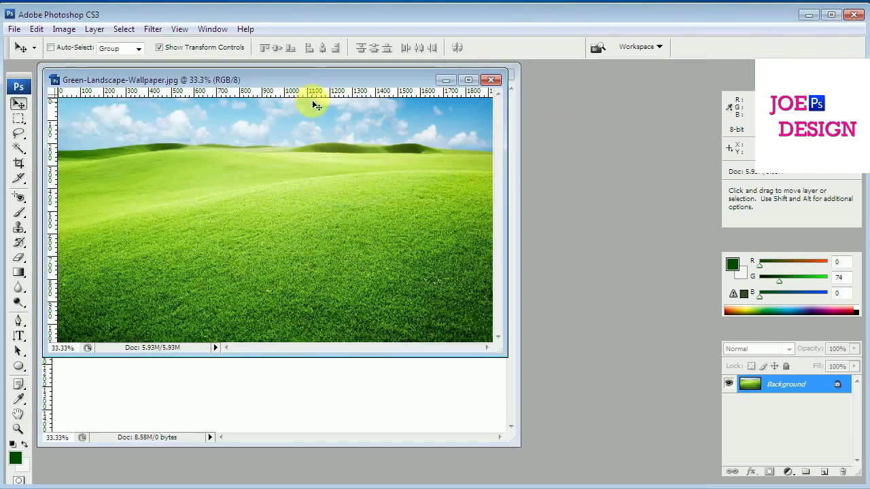
{"action": "left_click_drag", "start_coordinate": [305, 80], "coordinate": [564, 144]}
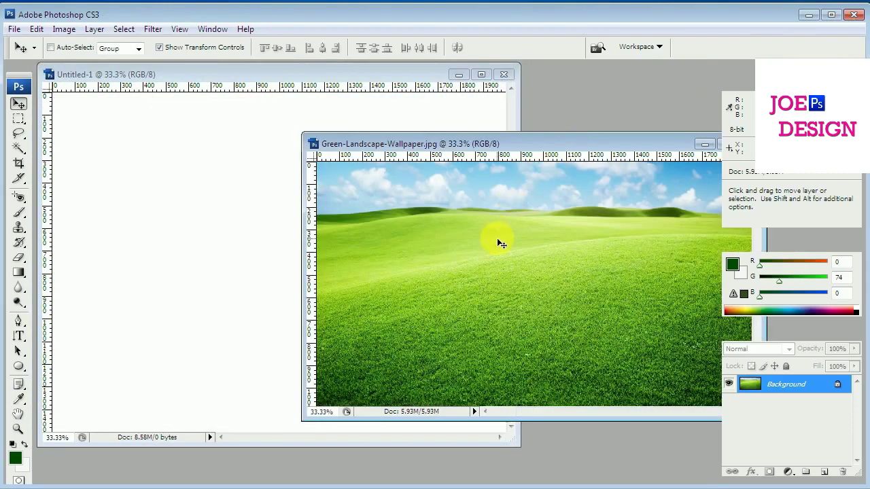
{"action": "left_click_drag", "start_coordinate": [290, 273], "coordinate": [224, 281]}
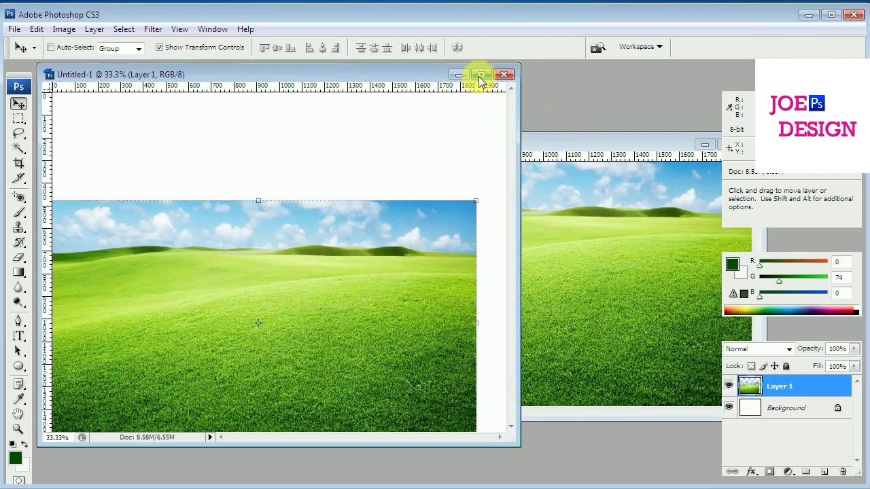
{"action": "left_click", "coordinate": [480, 74]}
{"action": "left_click_drag", "start_coordinate": [383, 299], "coordinate": [404, 240]}
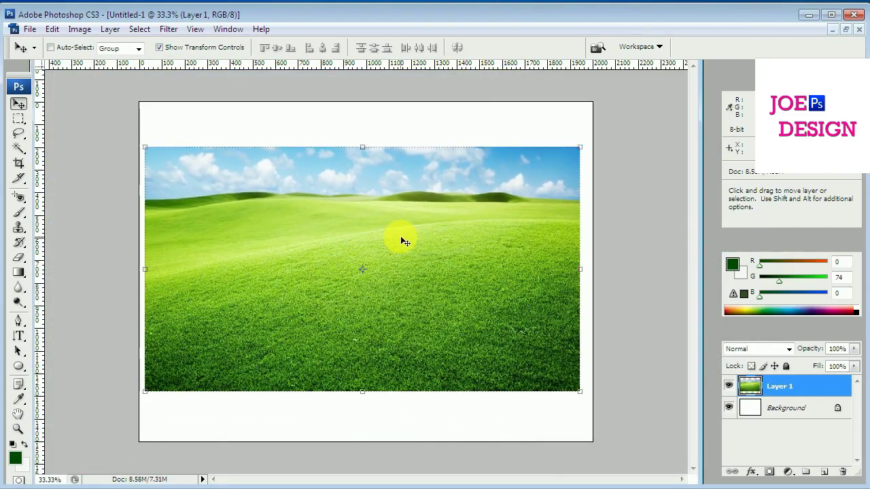
Scale the landscape to about 140% so it covers the whole canvas
{"action": "key", "text": "ctrl+t"}
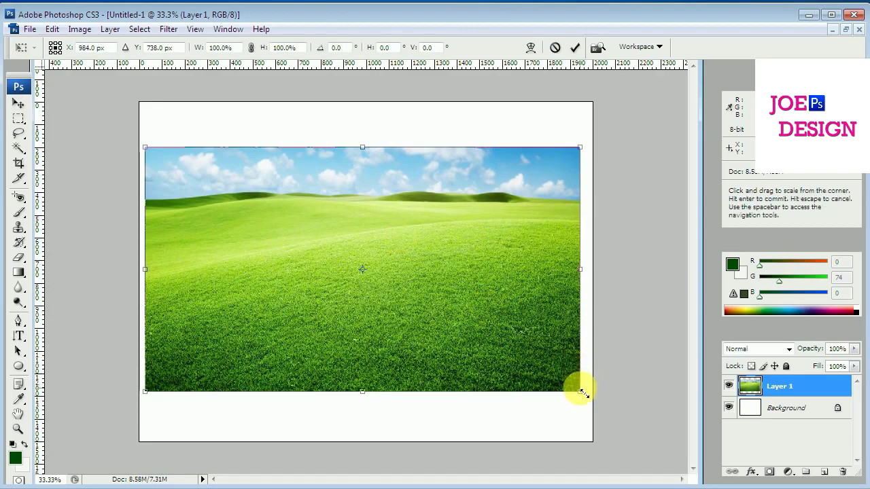
{"action": "left_click_drag", "start_coordinate": [580, 391], "coordinate": [618, 428]}
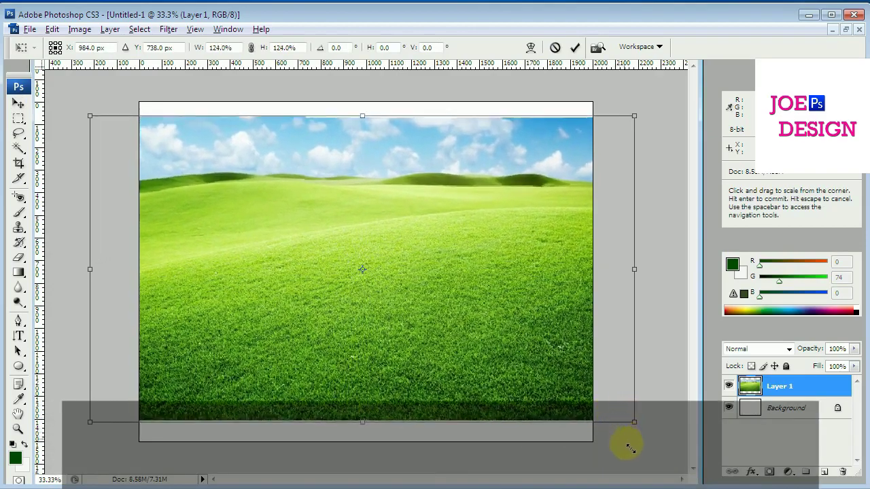
{"action": "left_click_drag", "start_coordinate": [618, 428], "coordinate": [651, 472]}
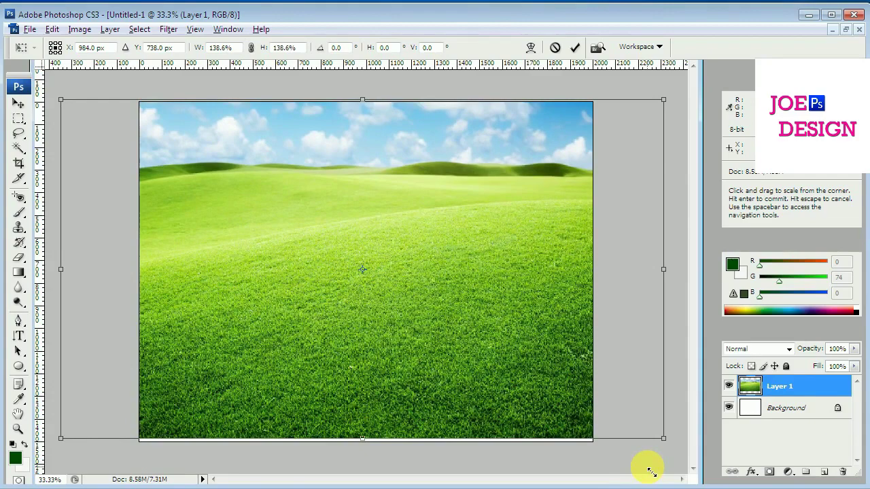
{"action": "left_click_drag", "start_coordinate": [651, 471], "coordinate": [656, 471]}
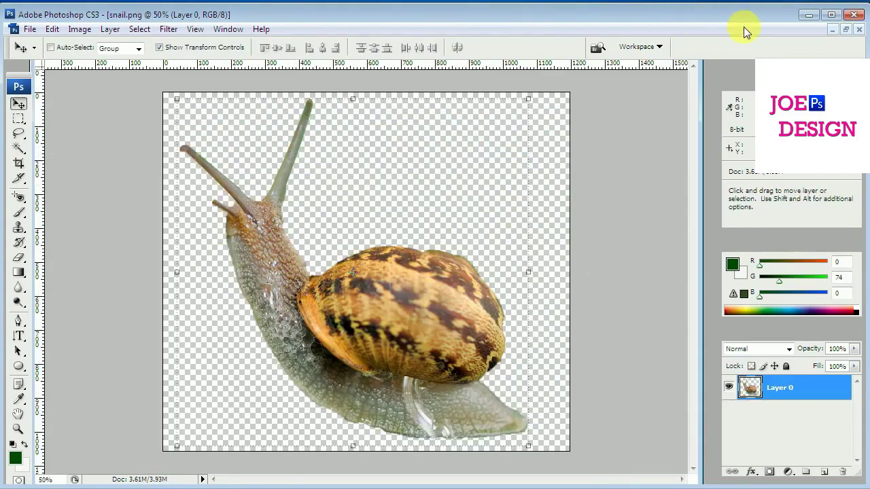
Copy the snail cut-out onto the landscape as Layer 2 and center it mid-canvas
{"action": "left_click", "coordinate": [845, 30]}
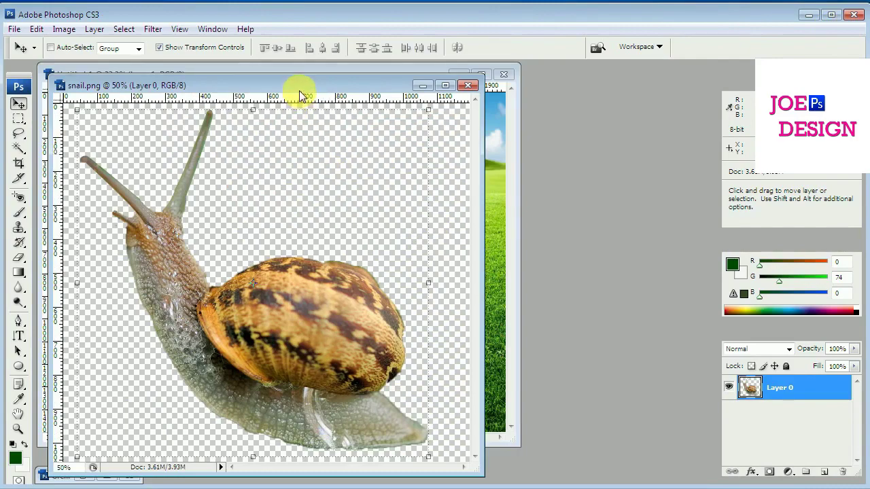
{"action": "left_click_drag", "start_coordinate": [298, 95], "coordinate": [544, 110]}
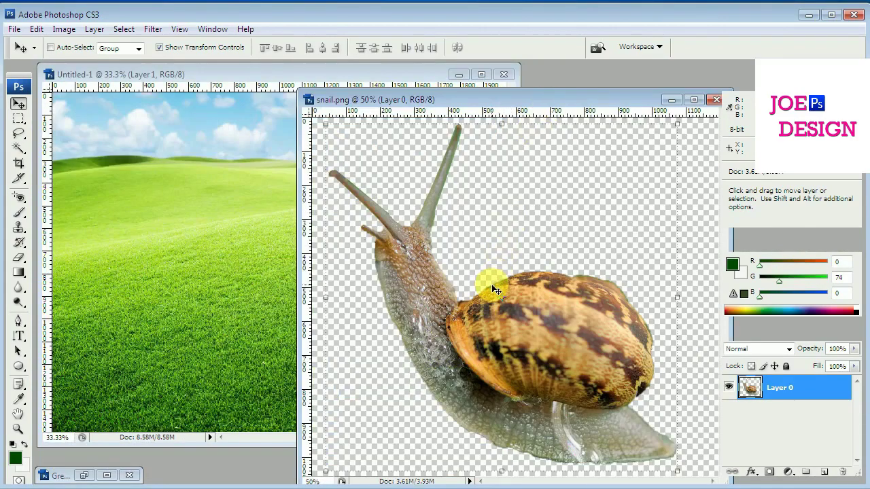
{"action": "left_click_drag", "start_coordinate": [491, 284], "coordinate": [242, 287]}
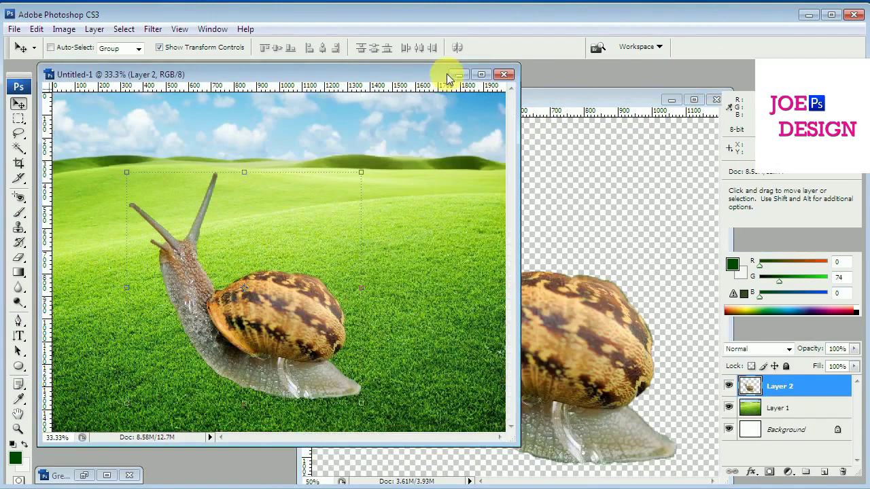
{"action": "left_click", "coordinate": [671, 100]}
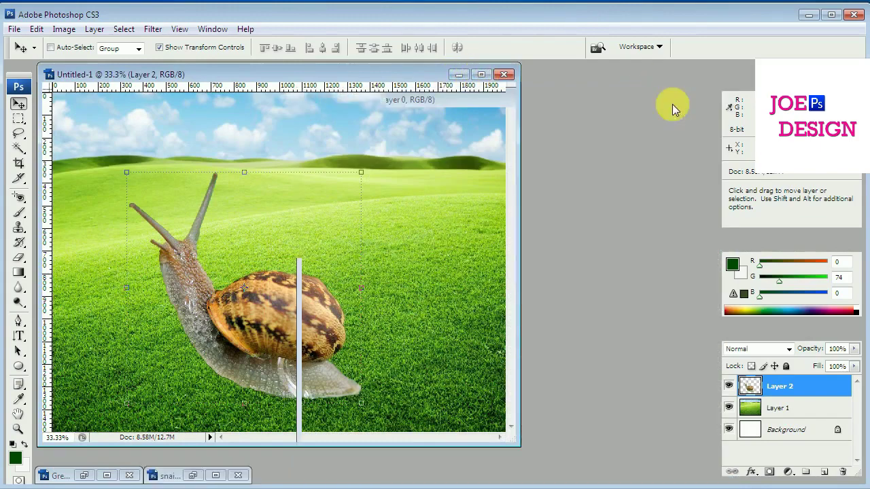
{"action": "left_click", "coordinate": [482, 76]}
{"action": "left_click_drag", "start_coordinate": [357, 328], "coordinate": [393, 335]}
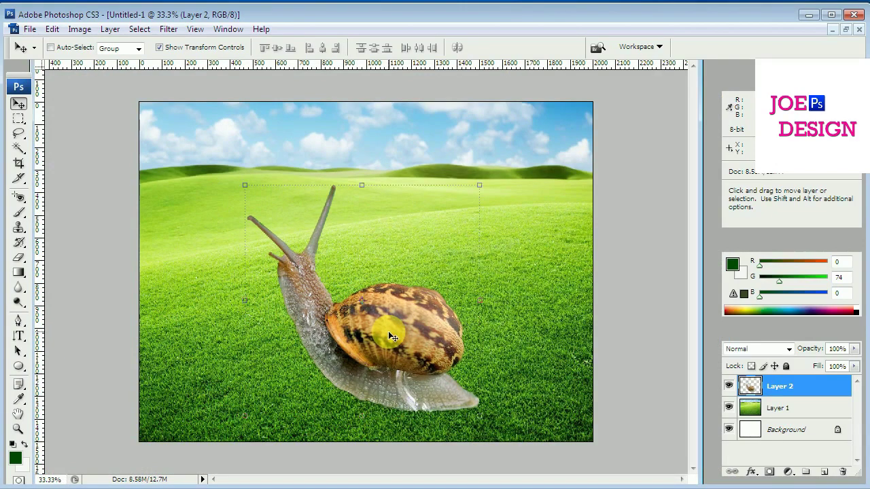
{"action": "left_click_drag", "start_coordinate": [391, 333], "coordinate": [398, 325]}
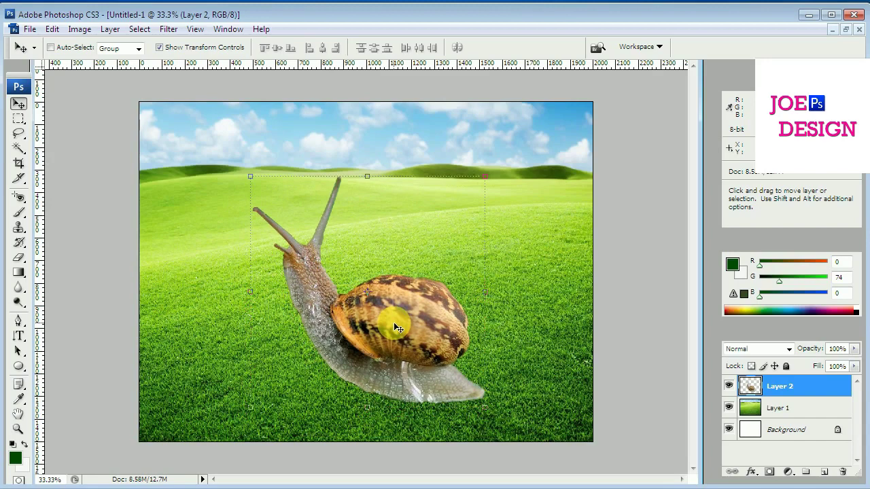
{"action": "mouse_move", "coordinate": [398, 328]}
{"action": "left_mouse_down"}
{"action": "mouse_move", "coordinate": [388, 310]}
{"action": "mouse_move", "coordinate": [382, 333]}
{"action": "left_mouse_up"}
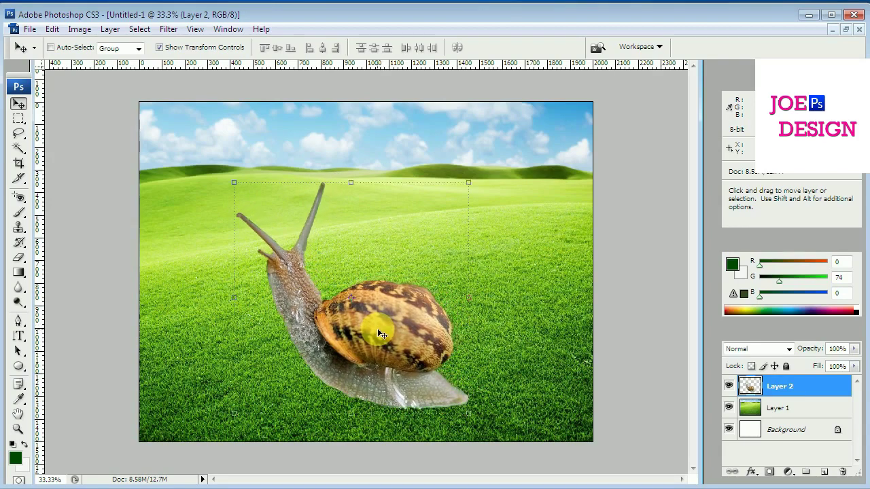
Draw a curved Shape 1 layer under the snail's body and place it below the snail layer
{"action": "left_click", "coordinate": [19, 323]}
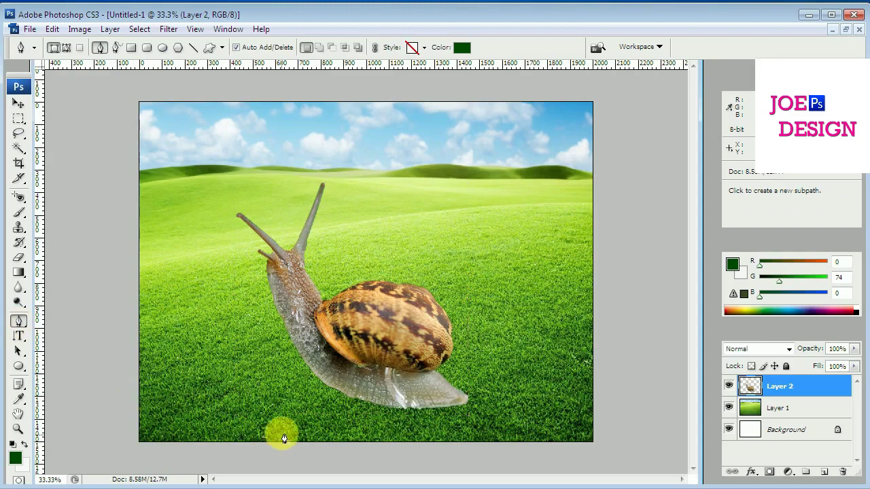
{"action": "left_click", "coordinate": [270, 320]}
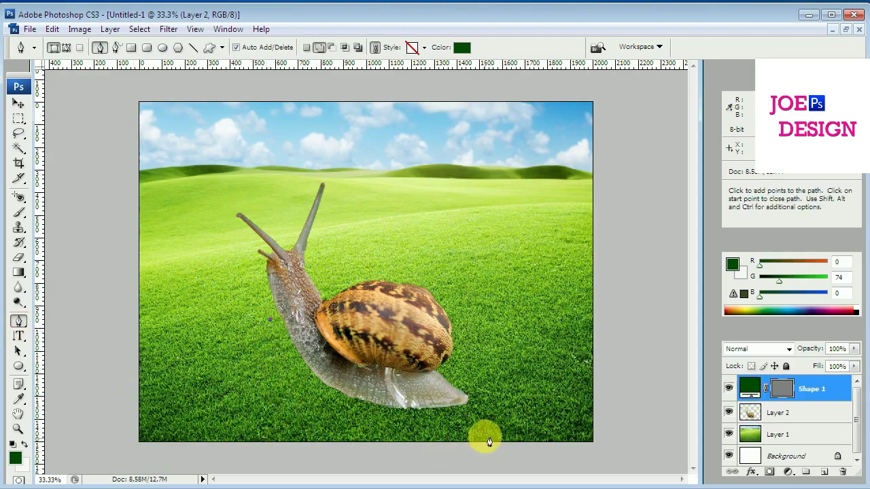
{"action": "mouse_move", "coordinate": [470, 410]}
{"action": "left_mouse_down"}
{"action": "mouse_move", "coordinate": [570, 382]}
{"action": "mouse_move", "coordinate": [650, 379]}
{"action": "mouse_move", "coordinate": [655, 366]}
{"action": "left_mouse_up"}
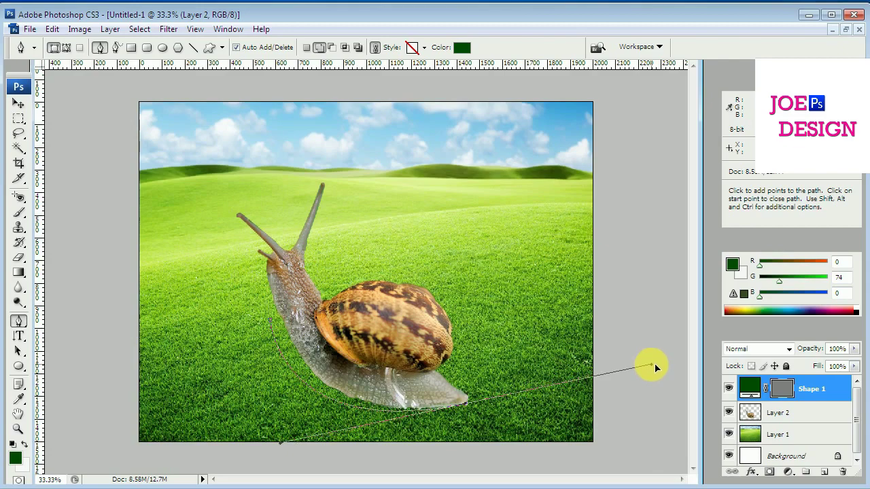
{"action": "left_click_drag", "start_coordinate": [655, 367], "coordinate": [656, 369]}
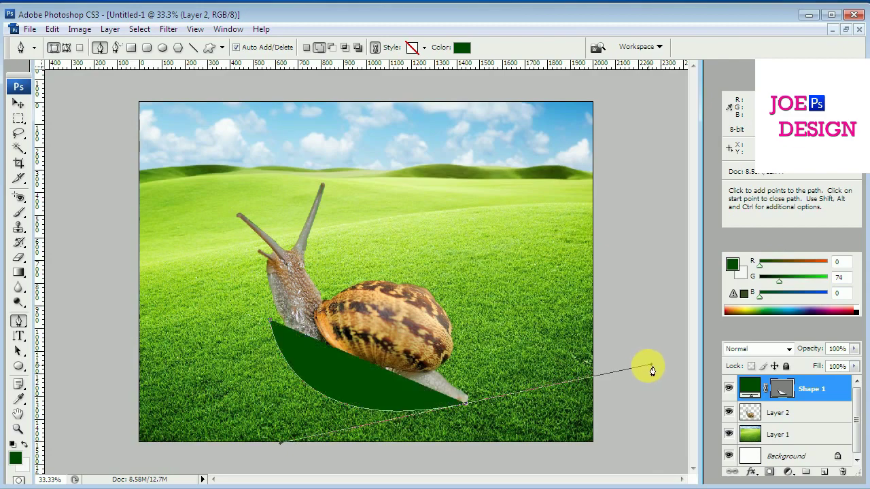
{"action": "left_click", "coordinate": [469, 409]}
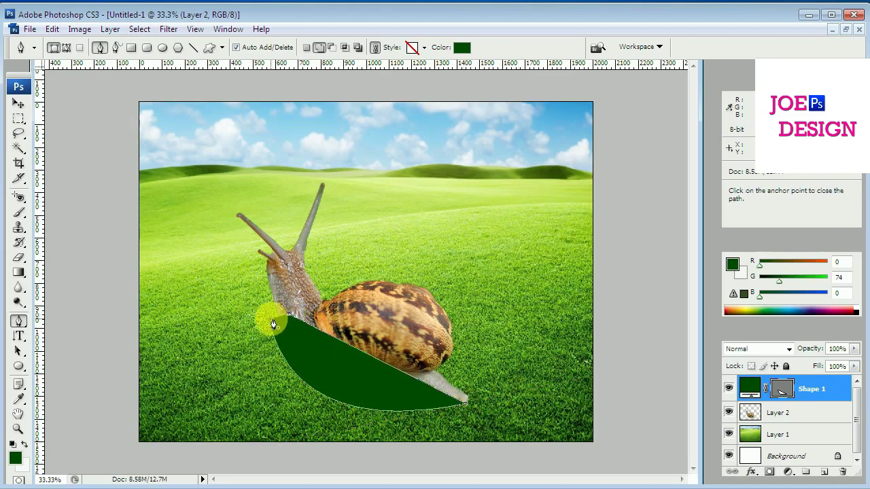
{"action": "left_click", "coordinate": [272, 324]}
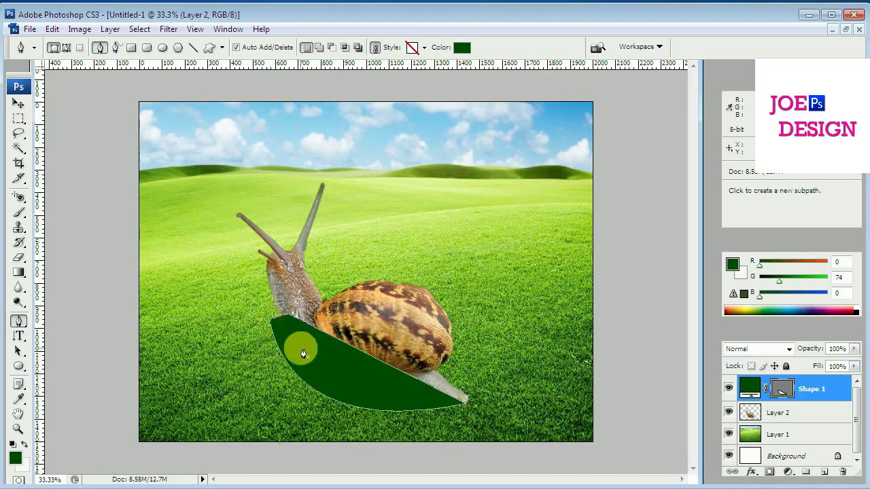
{"action": "key", "text": "ctrl+bracketleft"}
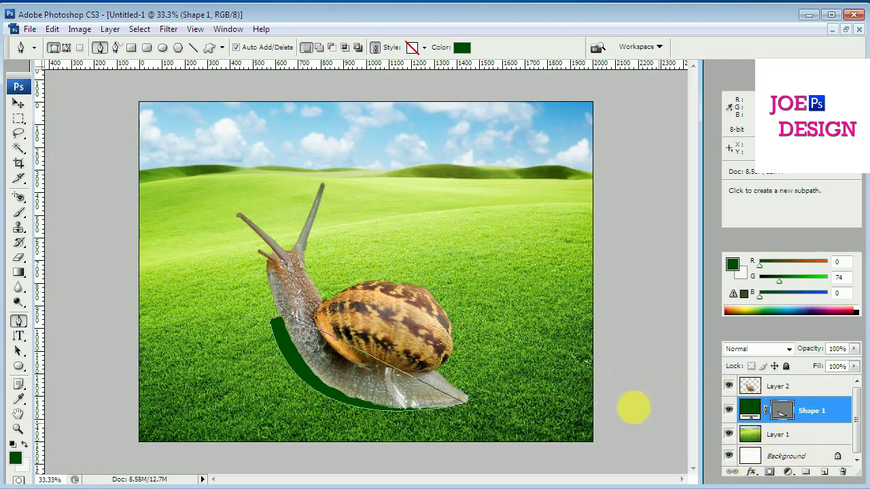
Rasterize Shape 1 and apply a 20-pixel Gaussian Blur to it
{"action": "left_click", "coordinate": [109, 30]}
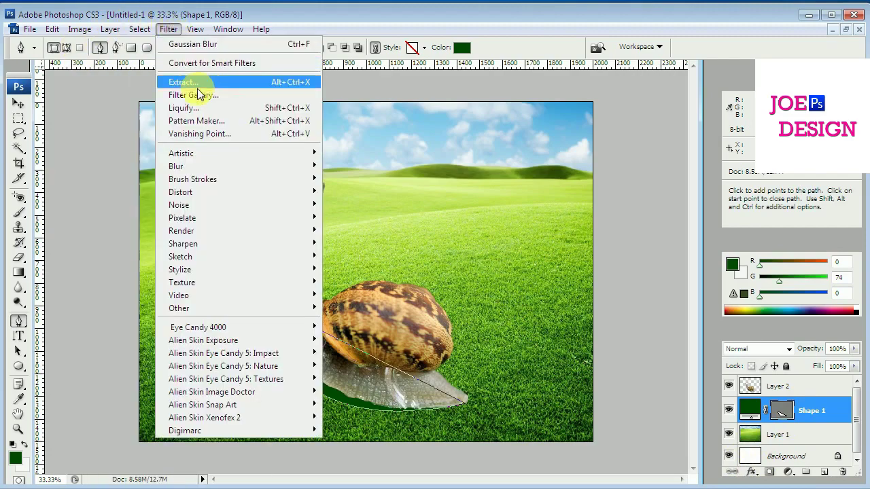
{"action": "mouse_move", "coordinate": [176, 166]}
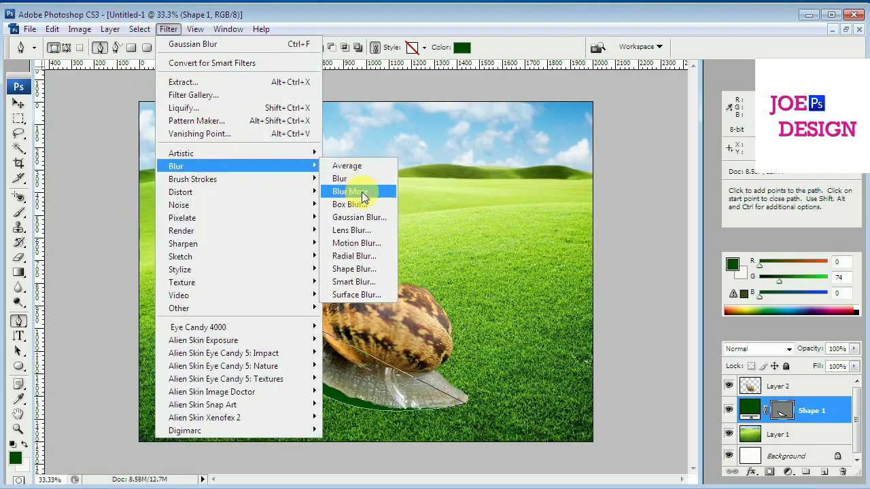
{"action": "left_click", "coordinate": [365, 217]}
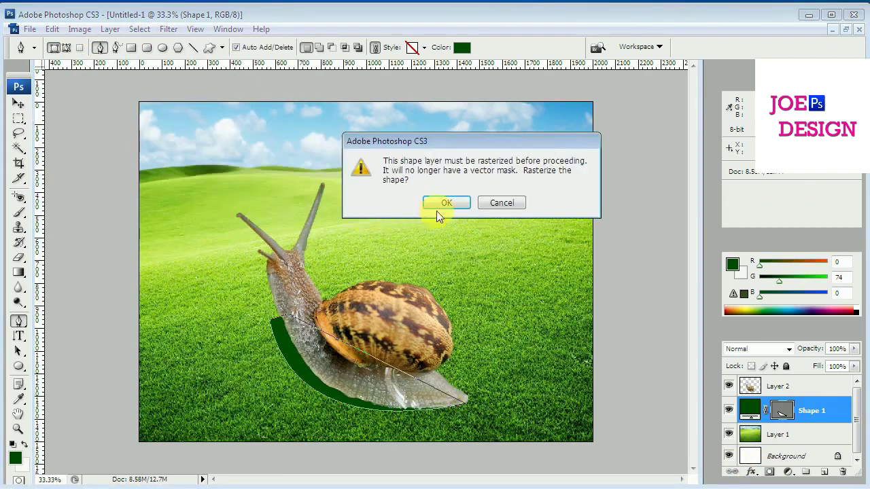
{"action": "left_click", "coordinate": [450, 201]}
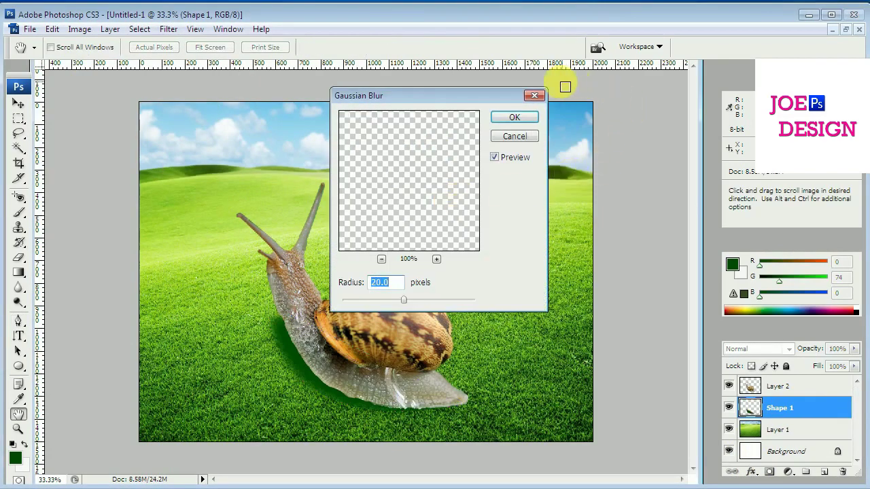
{"action": "left_click", "coordinate": [515, 118]}
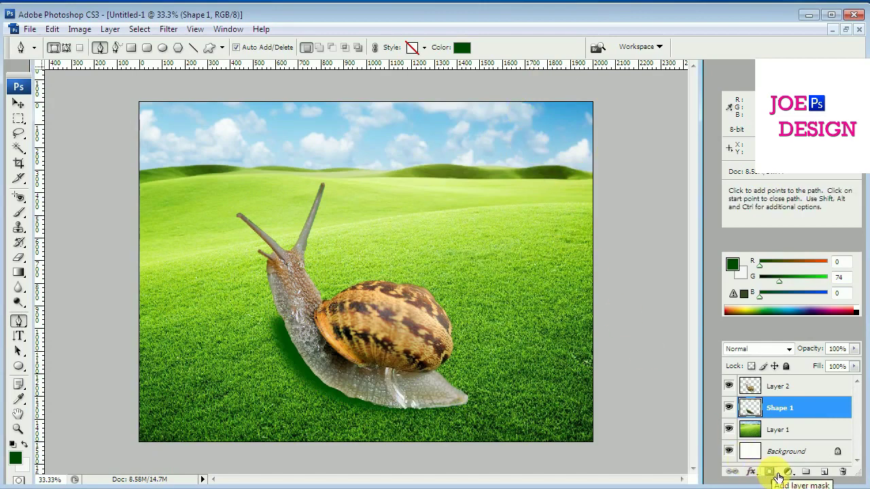
Give Shape 1 a near-black green Color Overlay (#001000) as the snail's shadow
{"action": "double_click", "coordinate": [830, 413]}
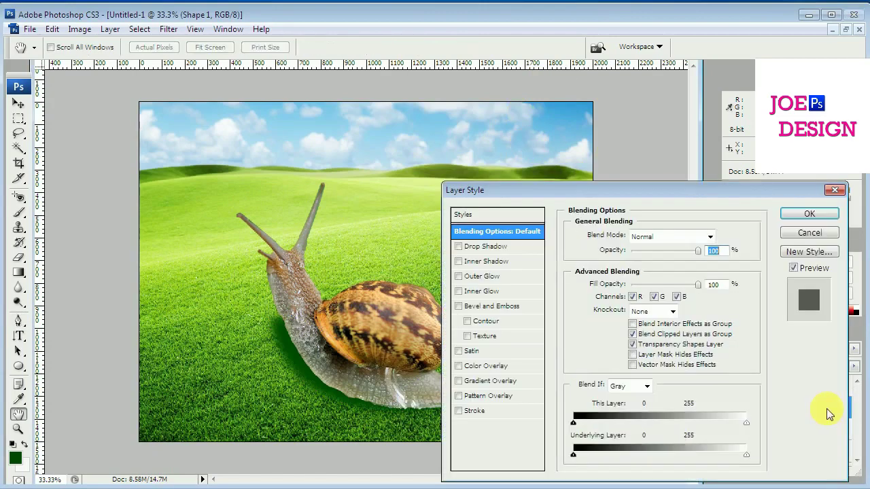
{"action": "left_click", "coordinate": [497, 368]}
{"action": "left_click", "coordinate": [711, 237]}
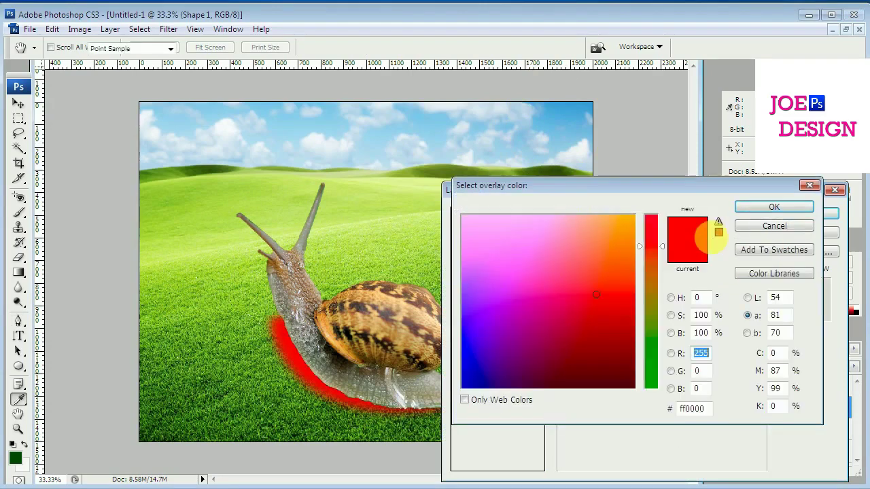
{"action": "left_click", "coordinate": [467, 178]}
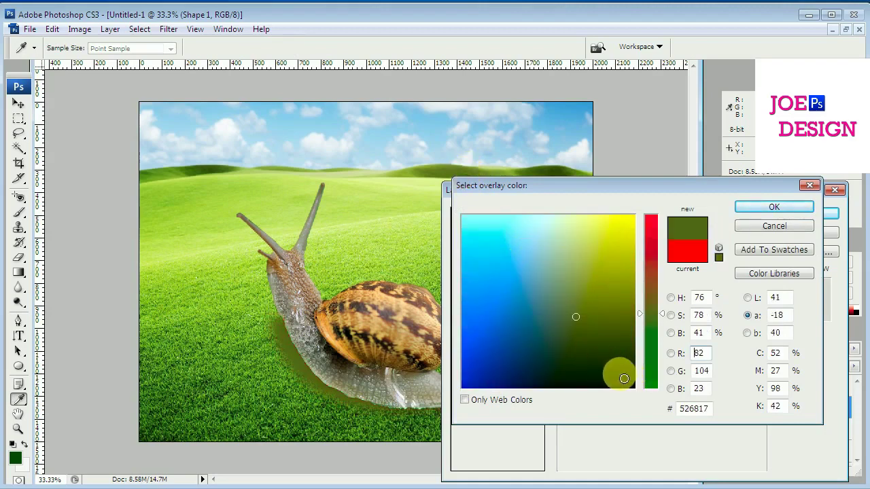
{"action": "left_click_drag", "start_coordinate": [585, 382], "coordinate": [590, 325]}
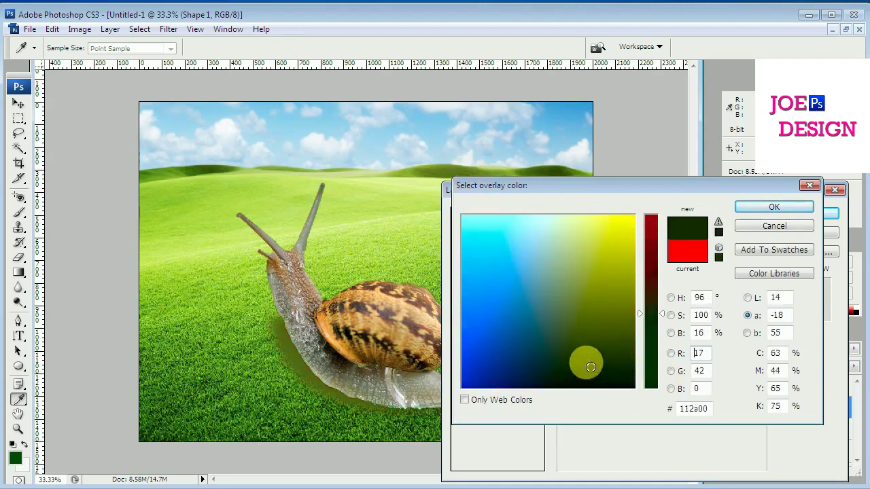
{"action": "left_click_drag", "start_coordinate": [567, 360], "coordinate": [557, 239]}
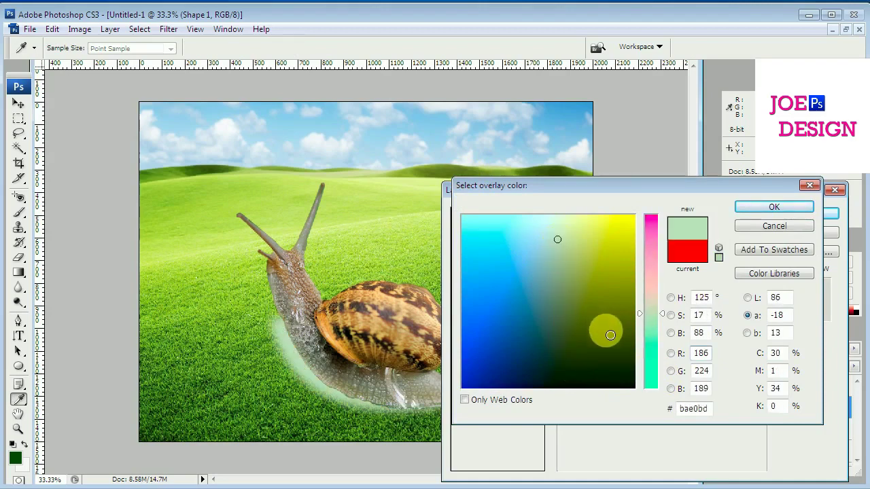
{"action": "left_click", "coordinate": [615, 388]}
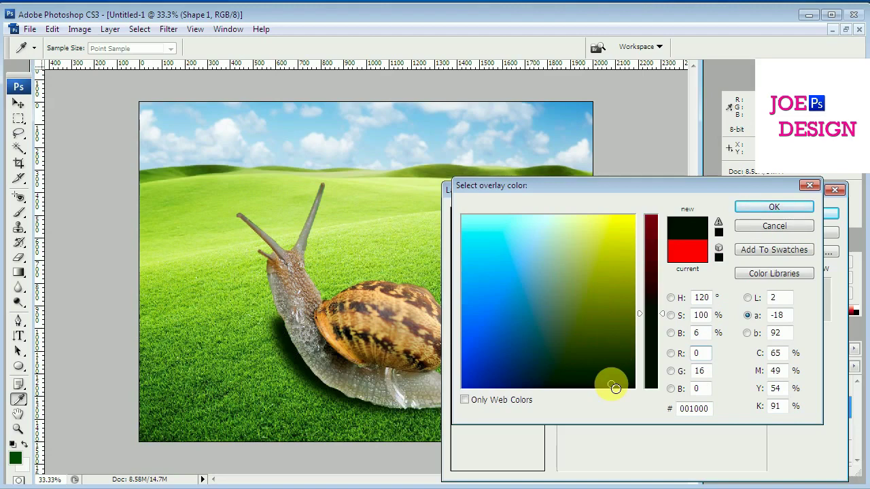
{"action": "left_click", "coordinate": [786, 209]}
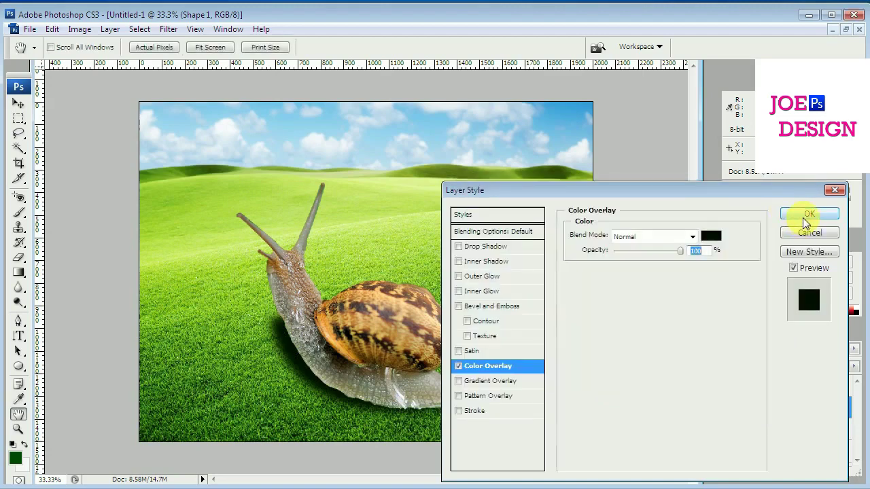
{"action": "left_click", "coordinate": [802, 217]}
{"action": "key", "text": "m"}
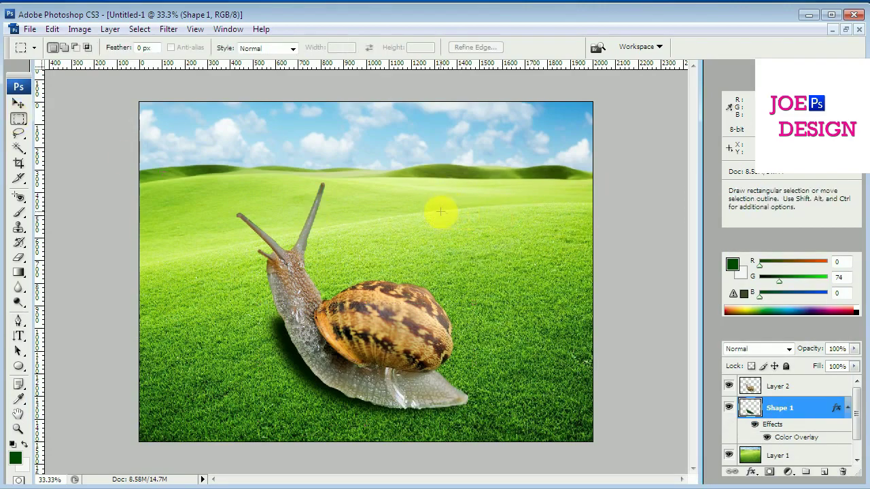
Copy a rectangle of grass beside the snail onto a new Layer 3
{"action": "left_click_drag", "start_coordinate": [440, 211], "coordinate": [592, 325]}
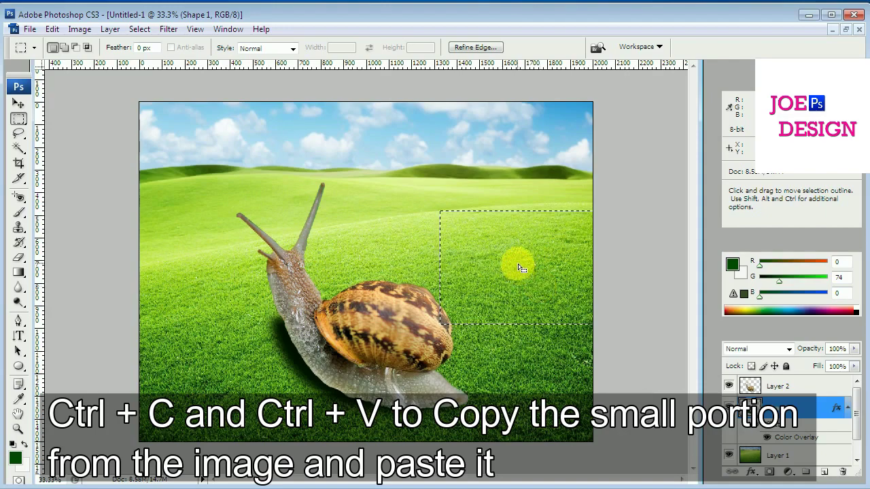
{"action": "mouse_move", "coordinate": [519, 267]}
{"action": "left_mouse_down"}
{"action": "mouse_move", "coordinate": [508, 254]}
{"action": "mouse_move", "coordinate": [518, 258]}
{"action": "left_mouse_up"}
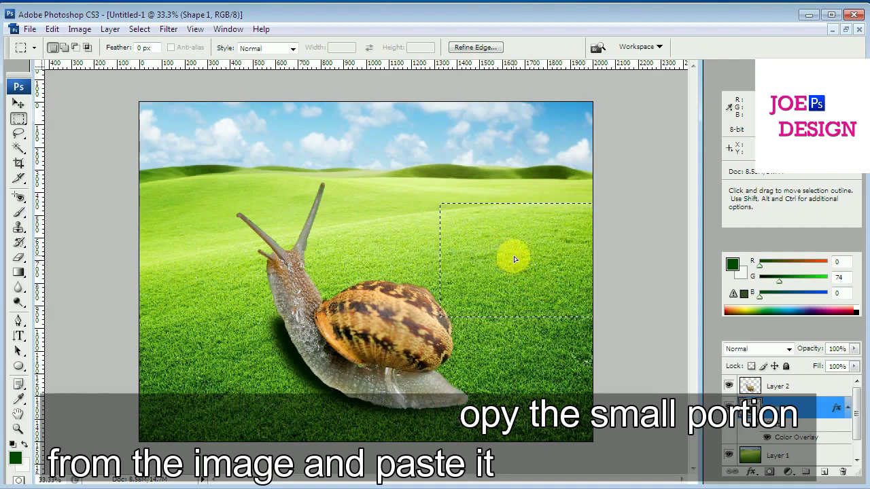
{"action": "key", "text": "ctrl+c"}
{"action": "key", "text": "ctrl+v"}
Move the grass patch over the snail's shell, bring it to the top, and zoom to 50%
{"action": "left_click", "coordinate": [18, 103]}
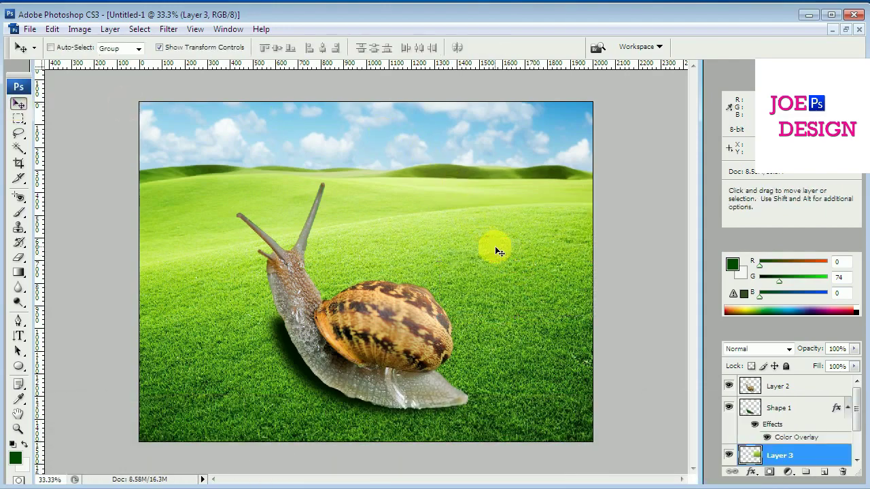
{"action": "left_click_drag", "start_coordinate": [495, 246], "coordinate": [358, 330]}
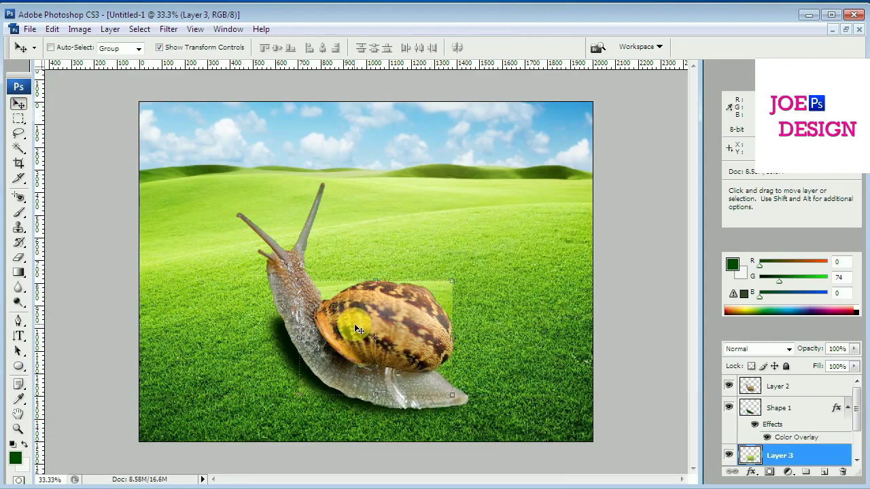
{"action": "key", "text": "ctrl+bracketright"}
{"action": "key", "text": "ctrl+bracketright"}
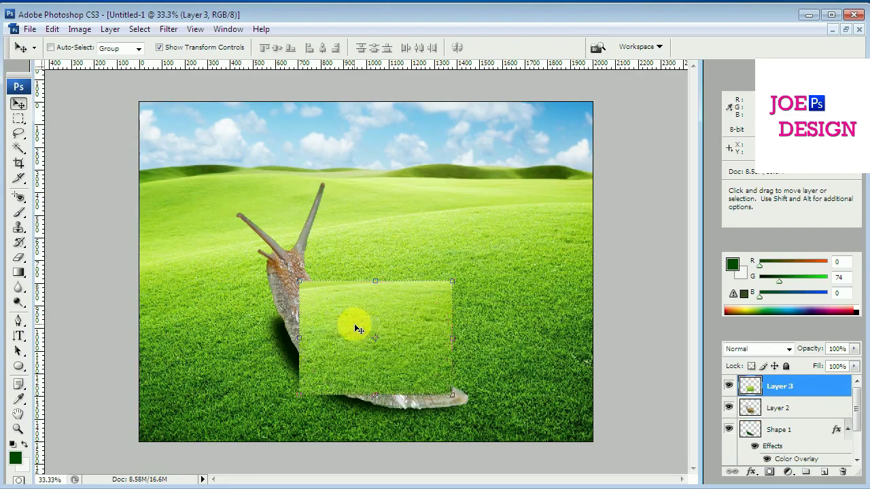
{"action": "key", "text": "ctrl+plus"}
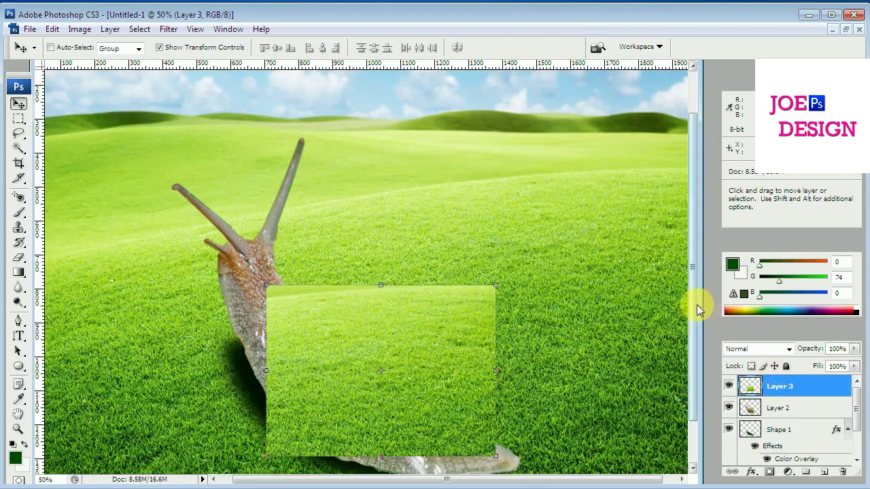
{"action": "left_click_drag", "start_coordinate": [694, 308], "coordinate": [697, 346]}
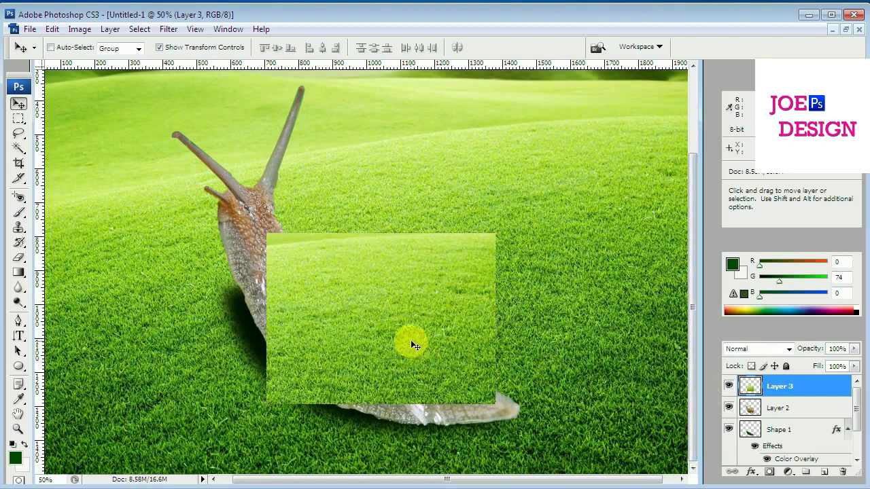
{"action": "left_click_drag", "start_coordinate": [410, 340], "coordinate": [423, 336]}
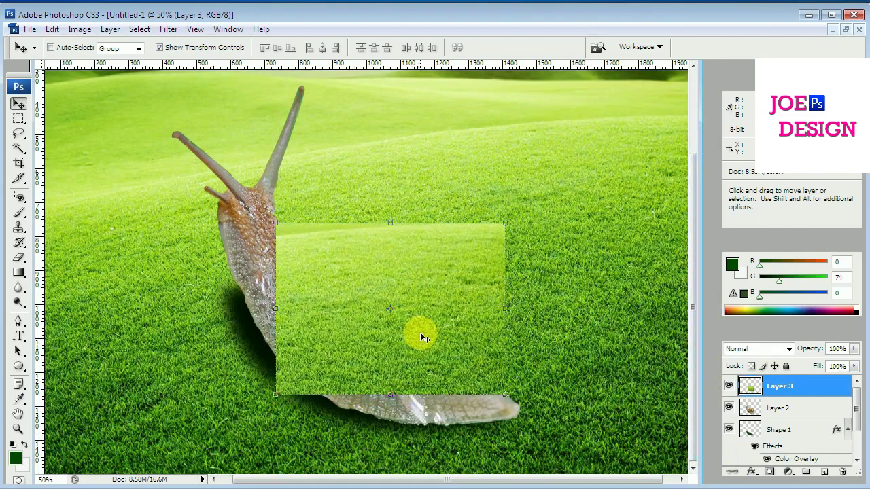
{"action": "key", "text": "ctrl+t"}
Warp the grass patch at 43% opacity, pulling its right corners onto the shell
{"action": "right_click", "coordinate": [409, 331]}
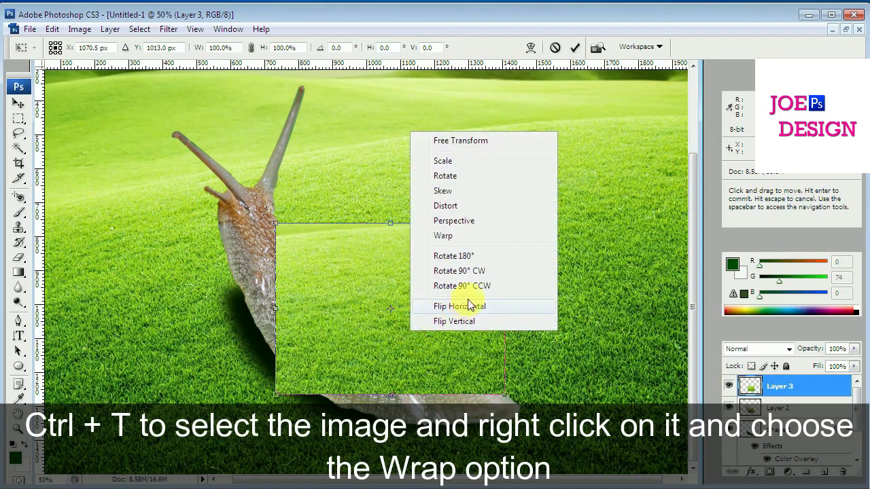
{"action": "left_click", "coordinate": [479, 238]}
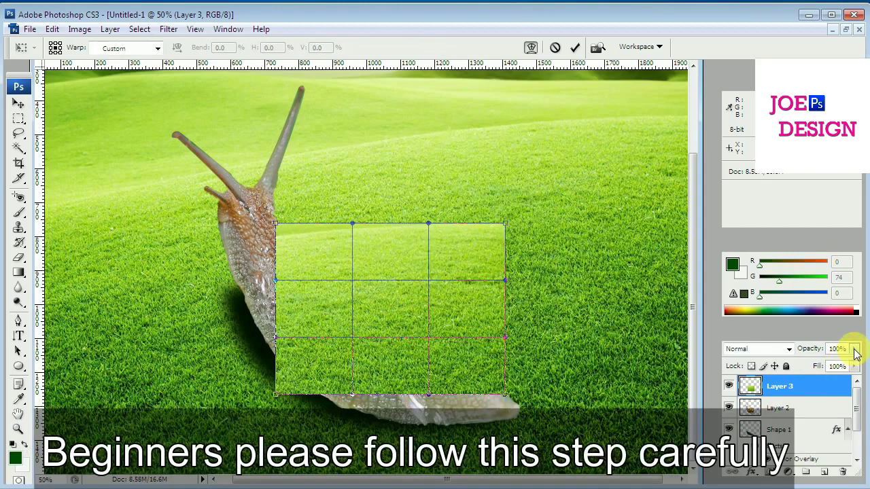
{"action": "left_click_drag", "start_coordinate": [855, 353], "coordinate": [814, 362]}
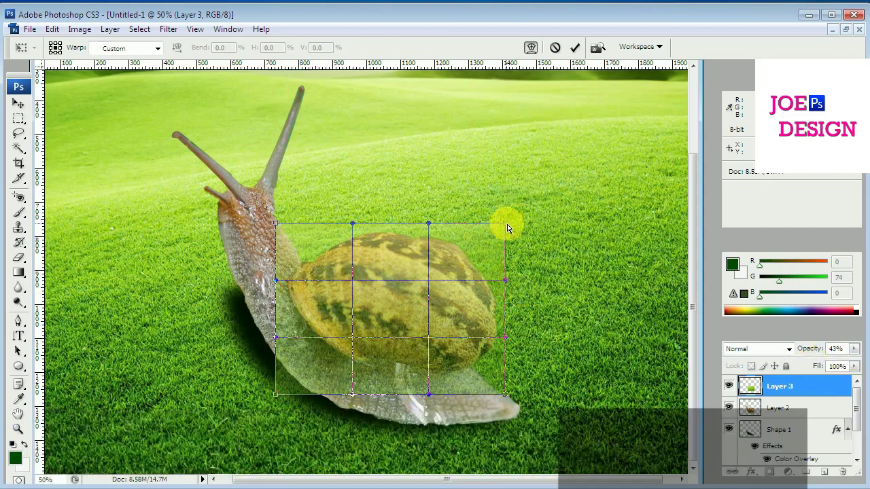
{"action": "left_click_drag", "start_coordinate": [506, 228], "coordinate": [449, 237]}
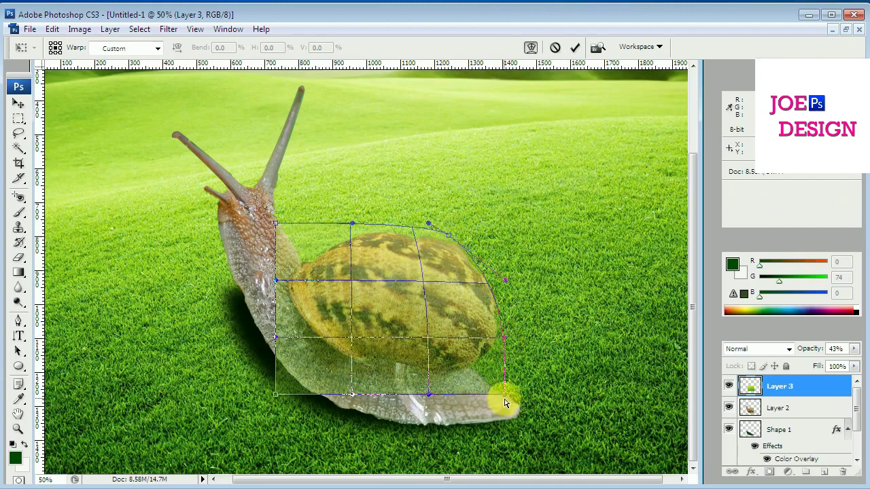
{"action": "left_click_drag", "start_coordinate": [506, 401], "coordinate": [471, 405]}
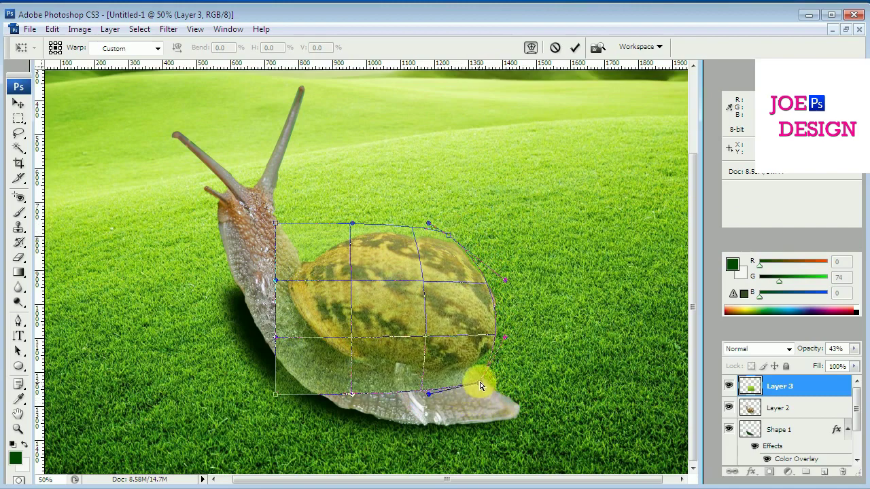
{"action": "left_click_drag", "start_coordinate": [471, 404], "coordinate": [483, 370]}
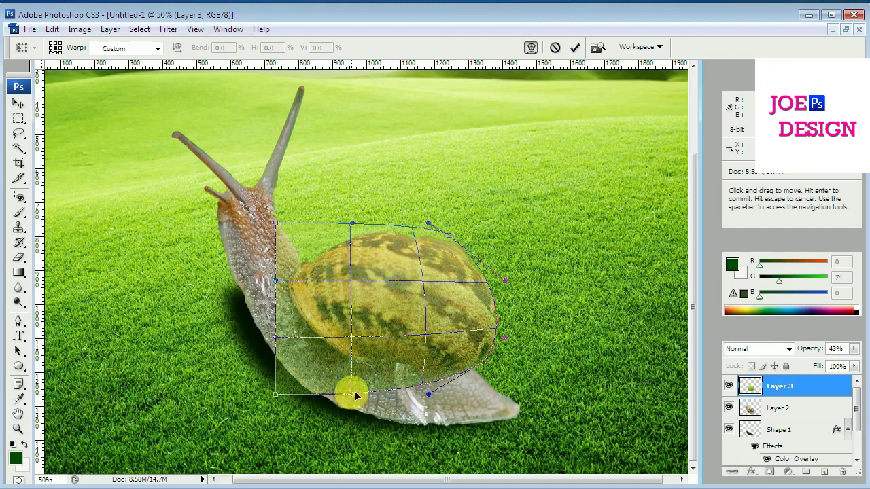
Shape the patch's bottom, left and top edges around the shell's rounded outline
{"action": "left_click_drag", "start_coordinate": [355, 394], "coordinate": [365, 365]}
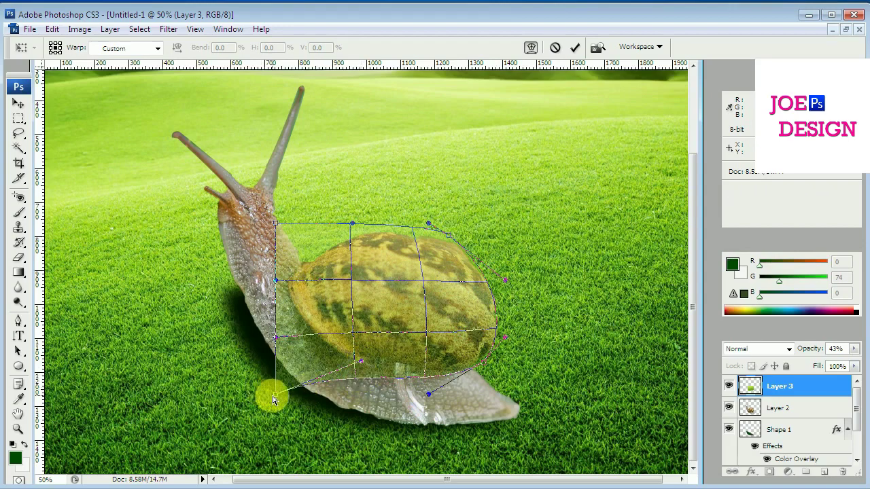
{"action": "mouse_move", "coordinate": [274, 399]}
{"action": "left_mouse_down"}
{"action": "mouse_move", "coordinate": [309, 353]}
{"action": "mouse_move", "coordinate": [336, 356]}
{"action": "mouse_move", "coordinate": [298, 323]}
{"action": "left_mouse_up"}
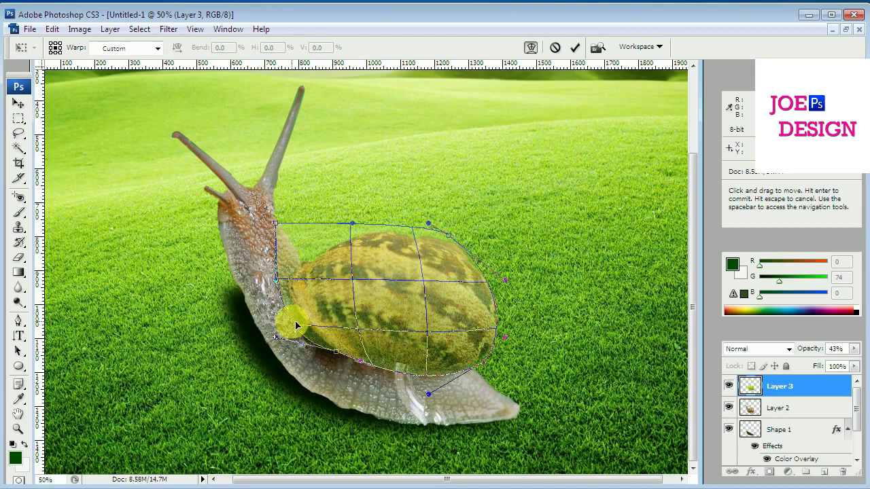
{"action": "mouse_move", "coordinate": [297, 328]}
{"action": "left_mouse_down"}
{"action": "mouse_move", "coordinate": [304, 318]}
{"action": "mouse_move", "coordinate": [281, 275]}
{"action": "left_mouse_up"}
{"action": "left_click", "coordinate": [277, 230]}
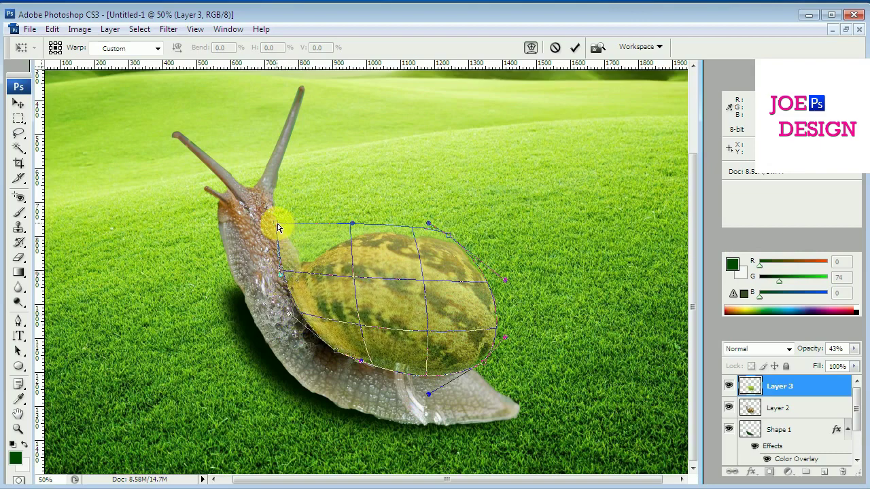
{"action": "left_click_drag", "start_coordinate": [277, 228], "coordinate": [286, 250]}
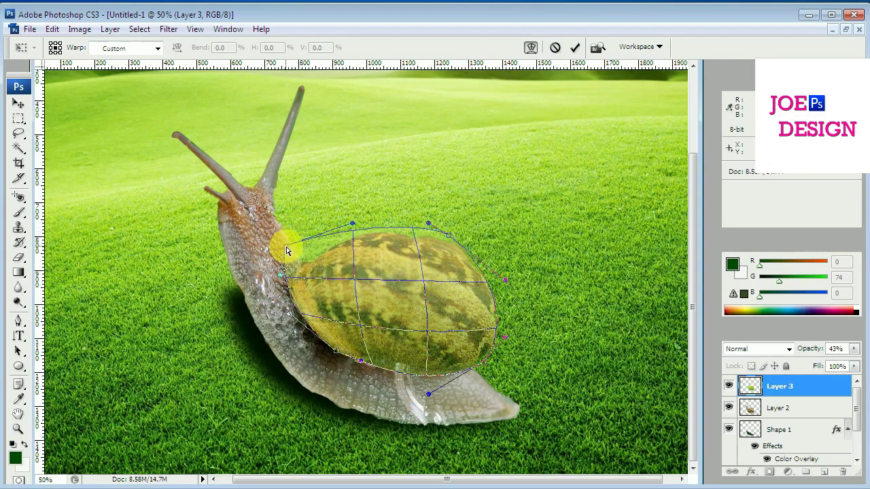
{"action": "left_click_drag", "start_coordinate": [286, 251], "coordinate": [296, 263]}
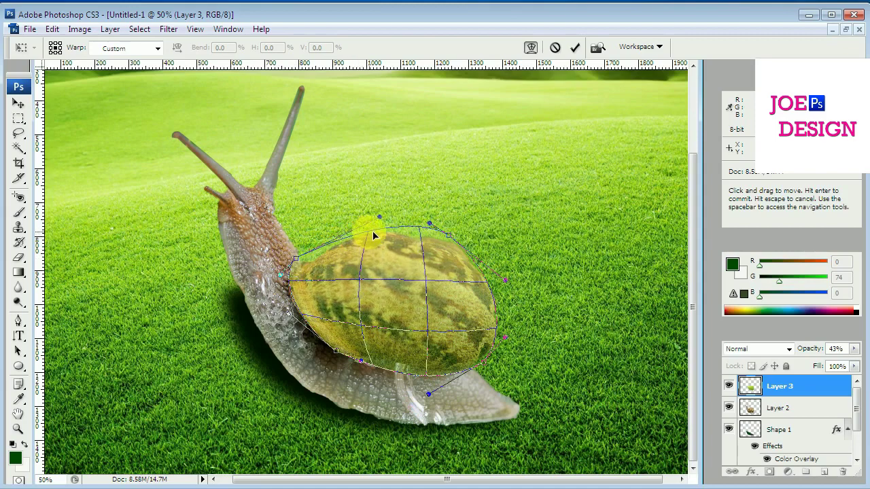
{"action": "left_click_drag", "start_coordinate": [364, 233], "coordinate": [307, 263]}
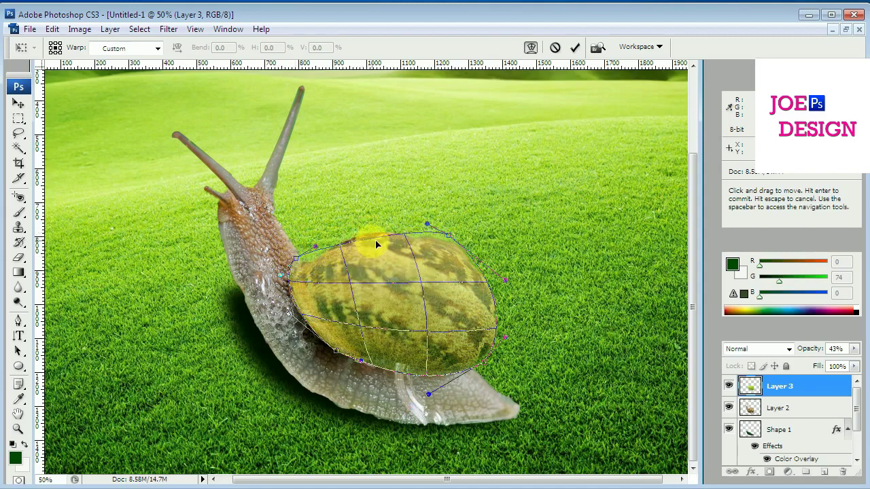
{"action": "left_click_drag", "start_coordinate": [375, 240], "coordinate": [369, 229]}
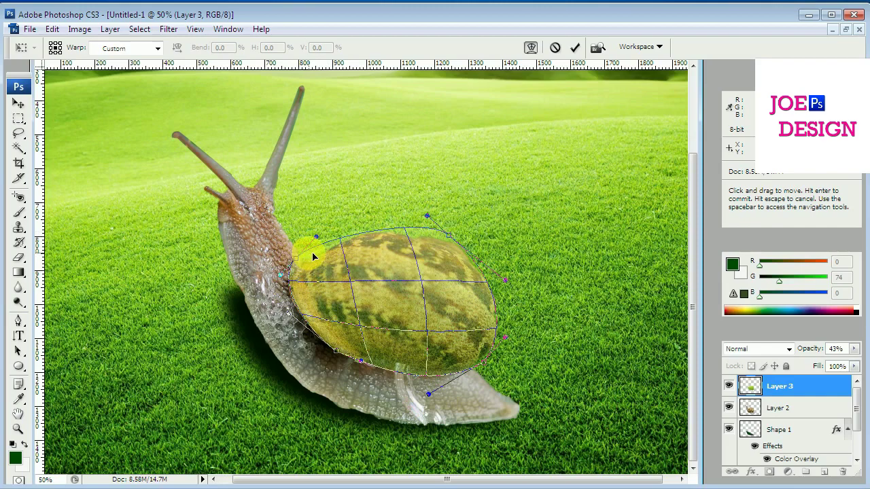
Return the warped grass shell layer to 100% opacity
{"action": "left_click", "coordinate": [854, 350]}
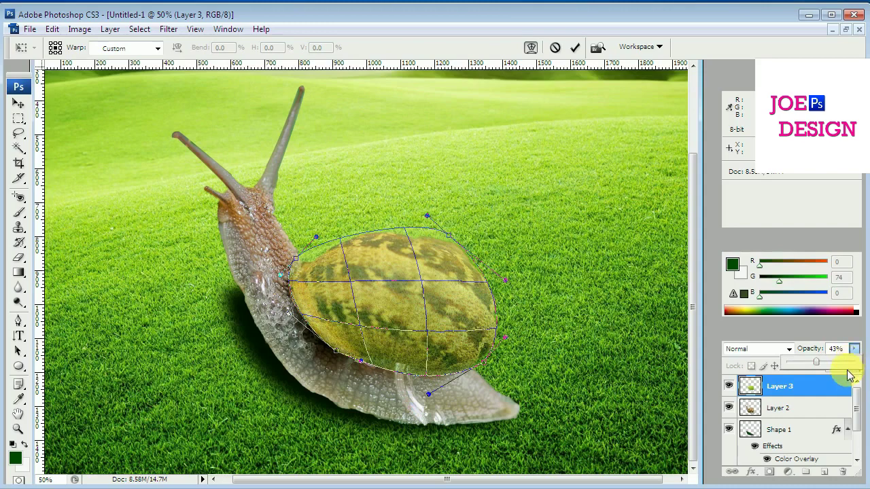
{"action": "left_click_drag", "start_coordinate": [820, 368], "coordinate": [860, 365]}
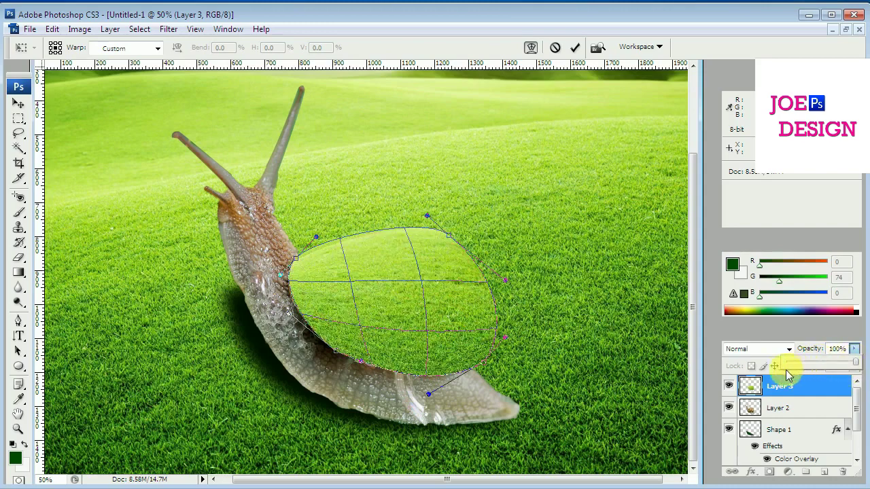
{"action": "left_click", "coordinate": [570, 374]}
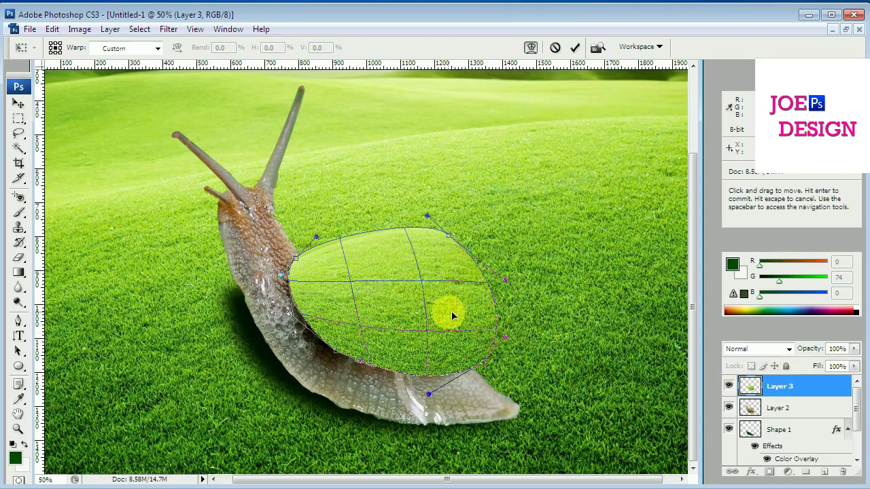
Commit the warp and give the grass shell a dark green stroke outline
{"action": "key", "text": "Return"}
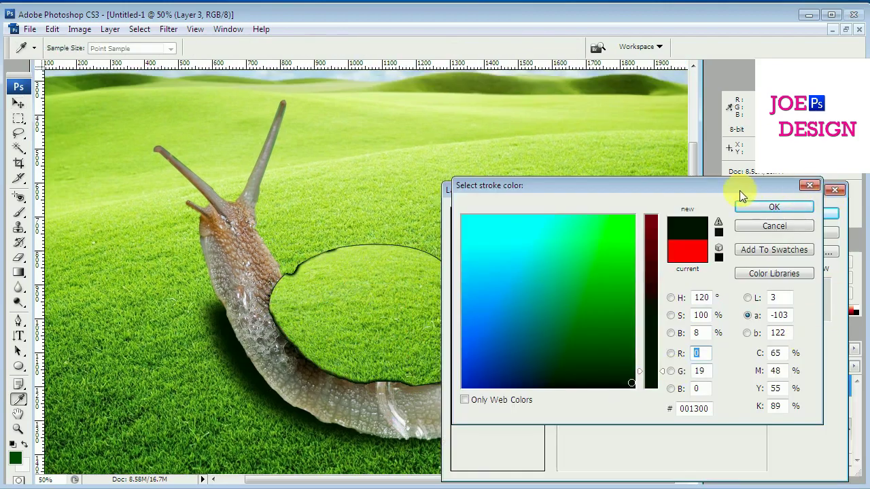
{"action": "left_click", "coordinate": [754, 208]}
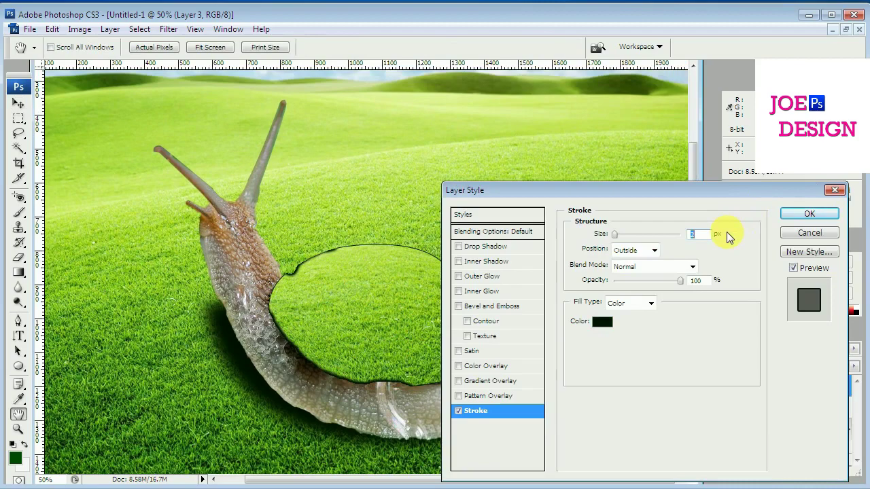
{"action": "left_click", "coordinate": [805, 215]}
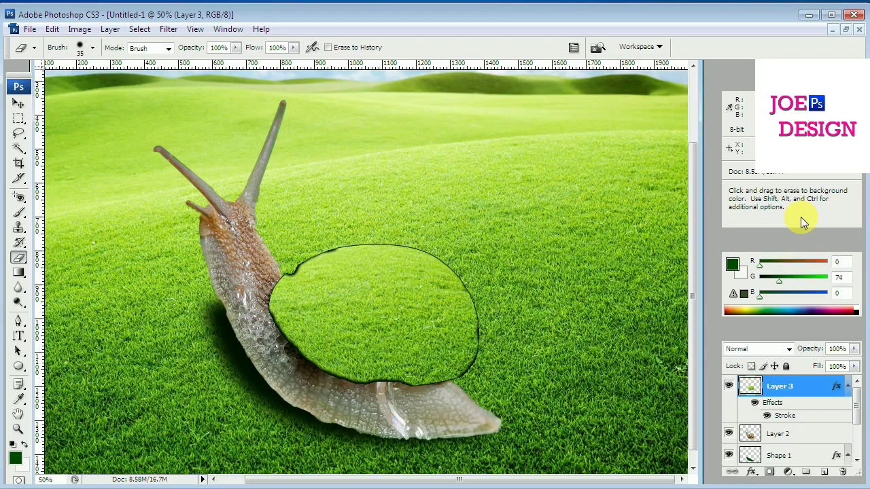
Zoom out and open habour.png from Explorer as its own document
{"action": "left_click", "coordinate": [753, 475]}
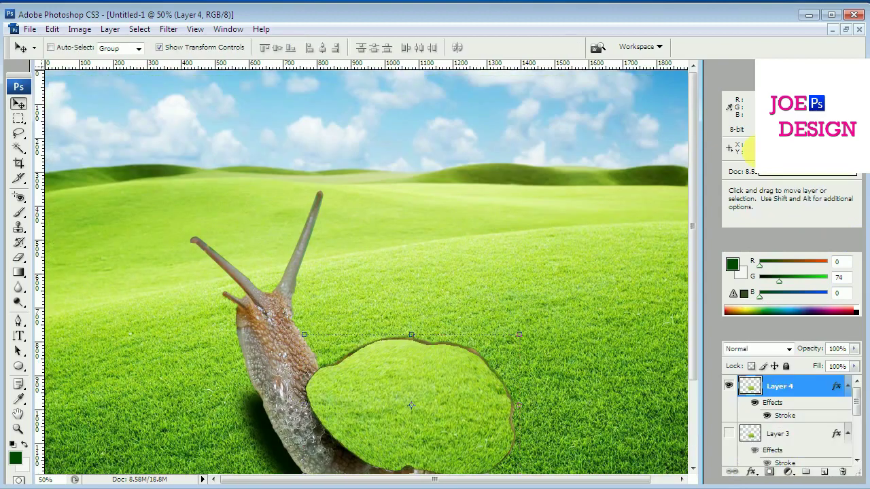
{"action": "key", "text": "ctrl+minus"}
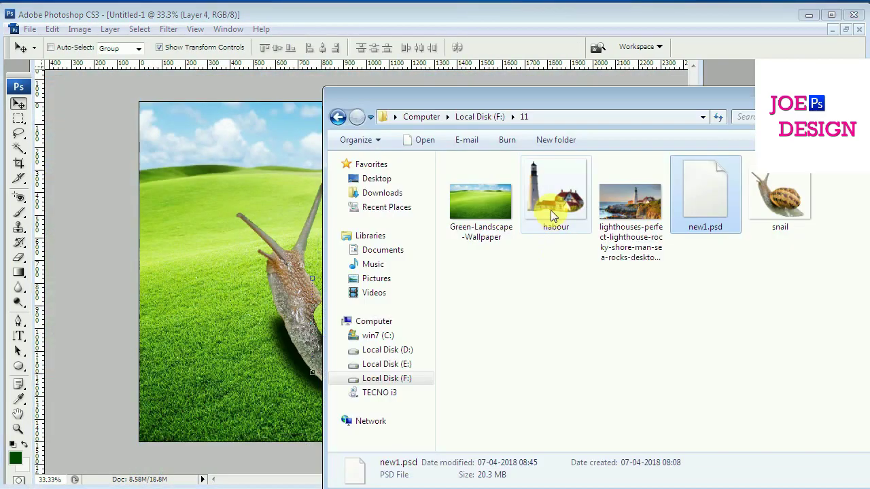
{"action": "left_click", "coordinate": [551, 197]}
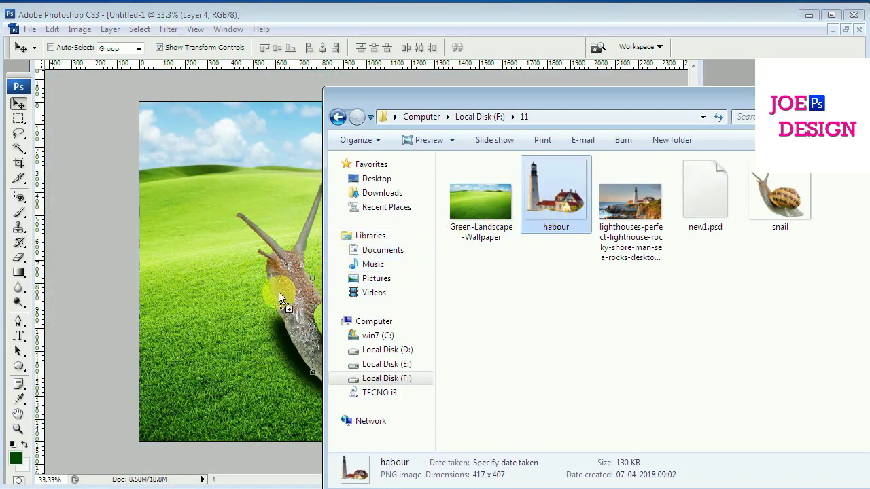
{"action": "left_click_drag", "start_coordinate": [337, 275], "coordinate": [258, 324]}
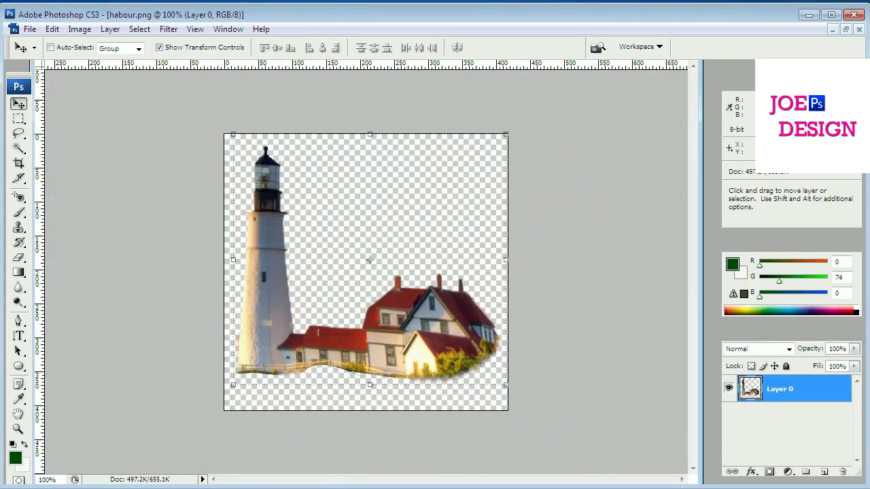
Float the document windows and copy habour.png's lighthouse and houses onto the snail's shell
{"action": "left_click", "coordinate": [847, 31]}
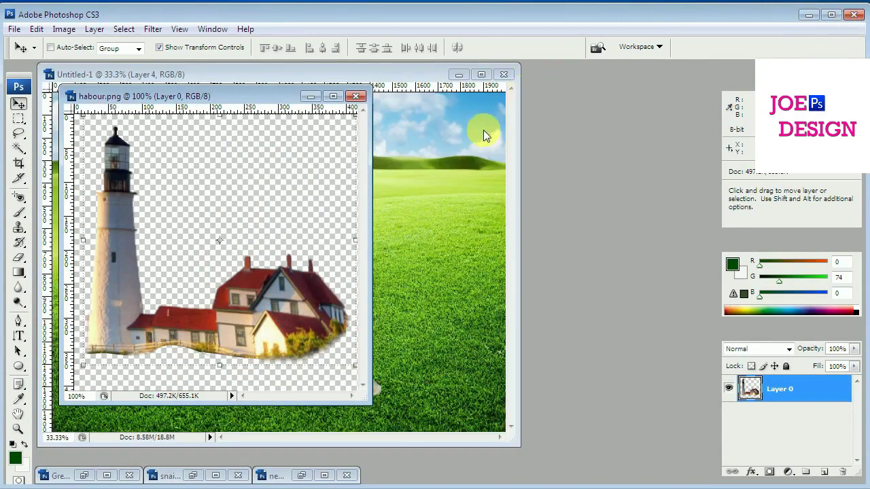
{"action": "left_click_drag", "start_coordinate": [275, 97], "coordinate": [600, 105]}
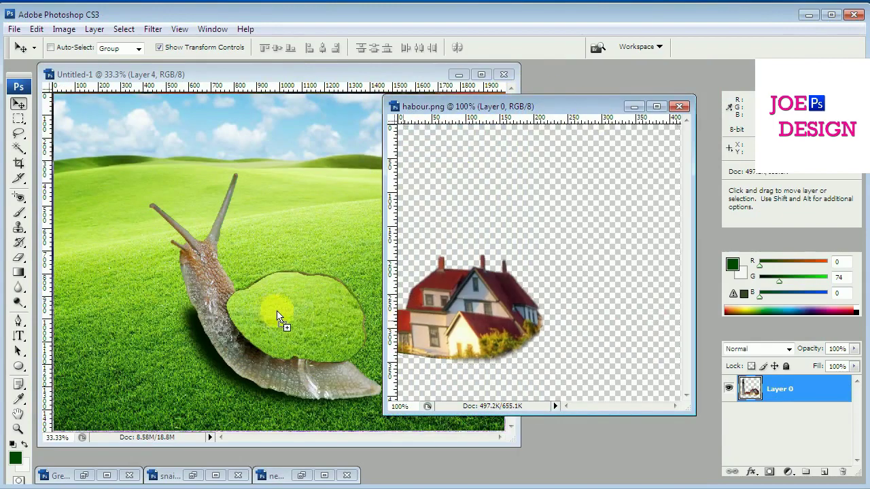
{"action": "left_click_drag", "start_coordinate": [534, 334], "coordinate": [278, 316]}
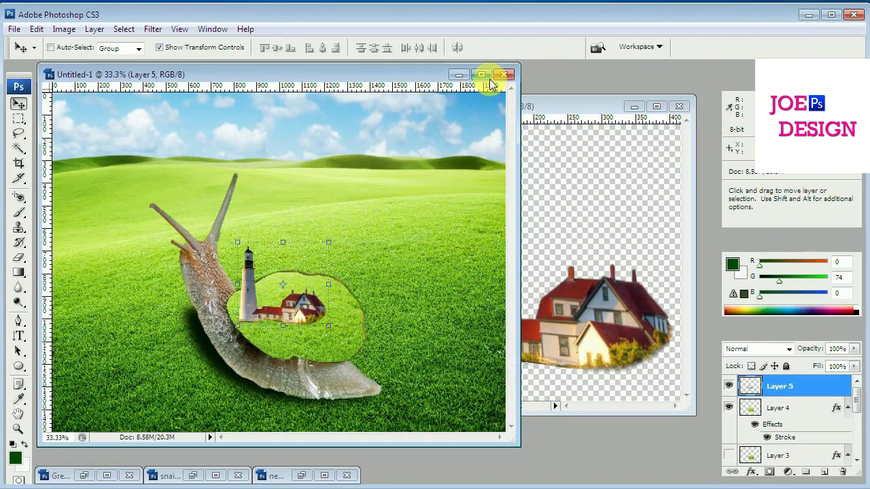
{"action": "left_click", "coordinate": [633, 107]}
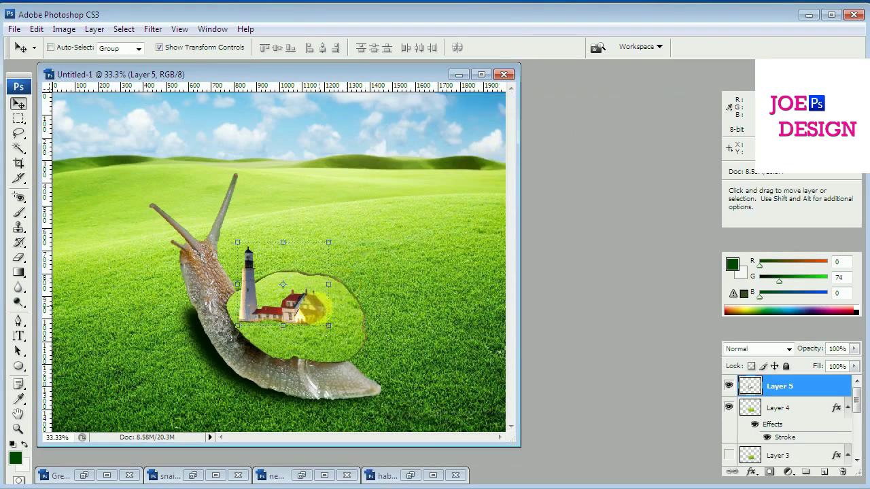
Nudge Layer 5 into place on the shell and duplicate it just below as Layer 5 copy
{"action": "key", "text": "shift+Down"}
{"action": "key", "text": "shift+Down"}
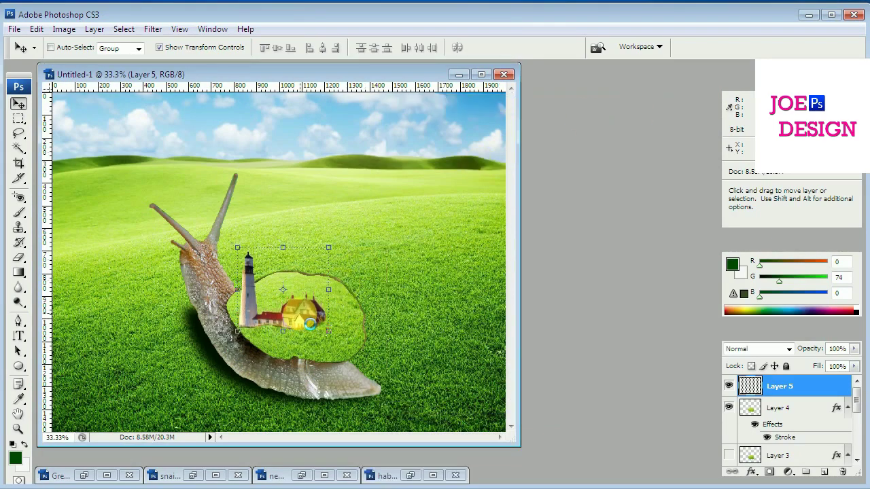
{"action": "key", "text": "shift+Down"}
{"action": "key", "text": "shift+Down"}
{"action": "key", "text": "shift+Right"}
{"action": "key", "text": "shift+Right"}
{"action": "key", "text": "shift+Right"}
{"action": "key", "text": "shift+Right"}
{"action": "key", "text": "shift+Right"}
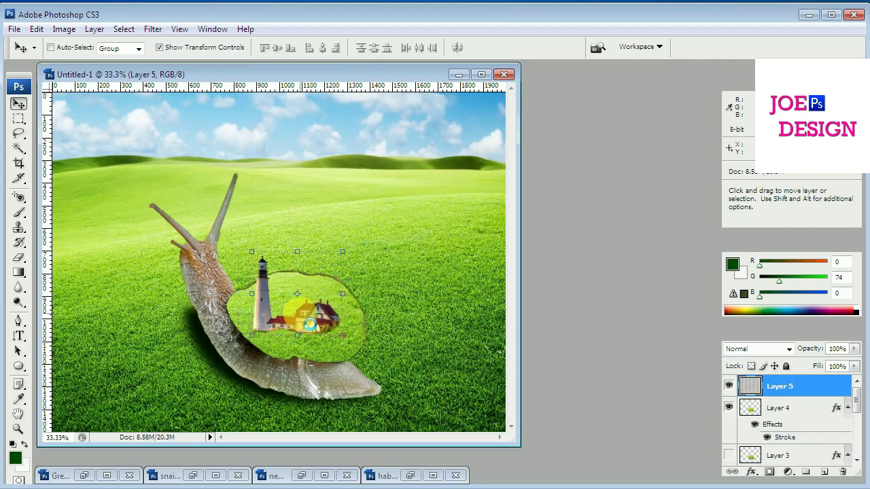
{"action": "key", "text": "shift+Right"}
{"action": "key", "text": "shift+Right"}
{"action": "key", "text": "shift+Right"}
{"action": "key", "text": "shift+Right"}
{"action": "key", "text": "shift+Right"}
{"action": "key", "text": "shift+Up"}
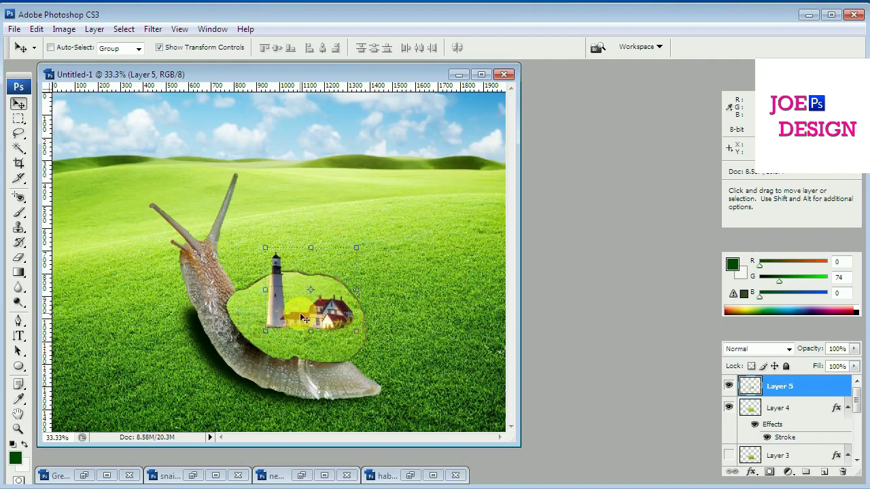
{"action": "key", "text": "shift+Up"}
{"action": "key", "text": "shift+Up"}
{"action": "key", "text": "shift+Left"}
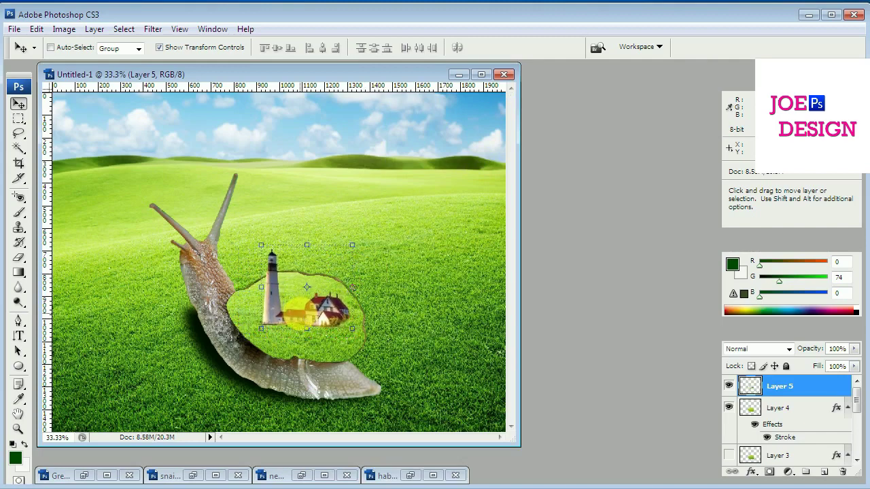
{"action": "key", "text": "shift+Left"}
{"action": "key", "text": "shift+Up"}
{"action": "key", "text": "shift+Up"}
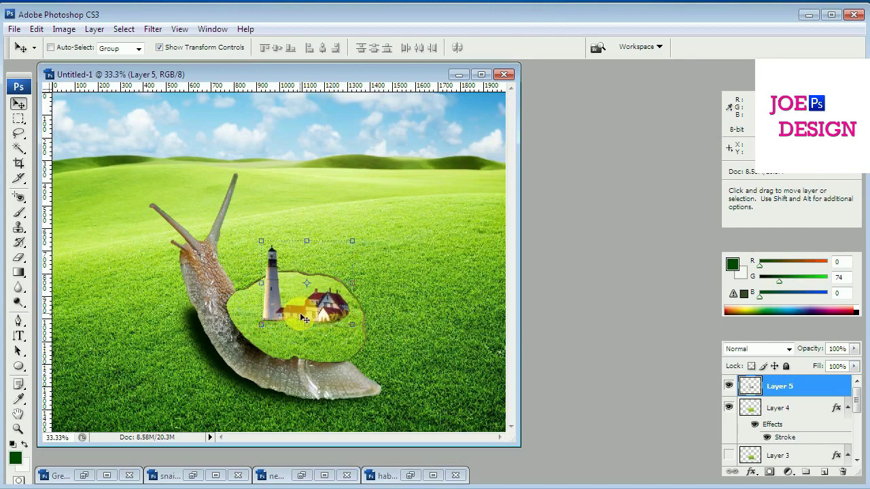
{"action": "key", "text": "alt"}
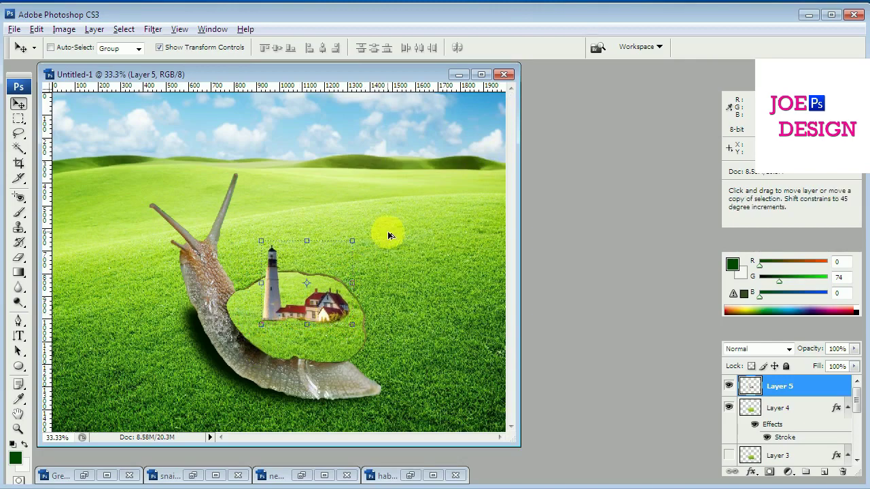
{"action": "key", "text": "alt+Down"}
{"action": "key", "text": "shift+alt+Down"}
{"action": "key", "text": "shift+alt+Down"}
{"action": "key", "text": "shift+alt+Down"}
{"action": "key", "text": "shift+alt+Down"}
{"action": "key", "text": "shift+alt+Down"}
{"action": "key", "text": "shift+alt+Down"}
{"action": "key", "text": "shift+alt+Down"}
{"action": "key", "text": "shift+alt+Down"}
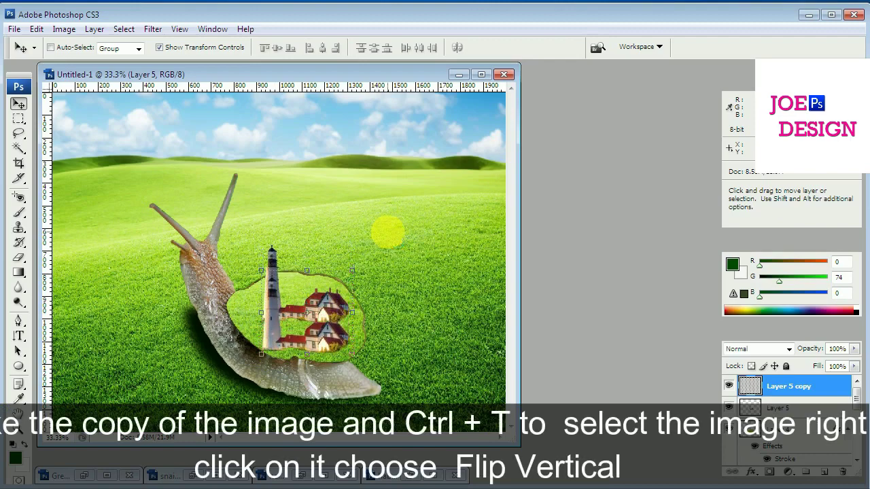
Flip Layer 5 copy vertically and skew it narrower to form a reflection
{"action": "key", "text": "ctrl+t"}
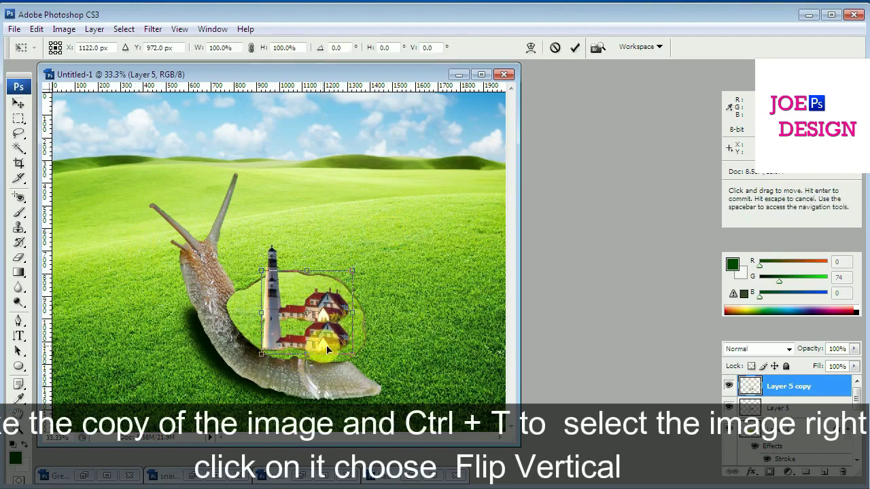
{"action": "right_click", "coordinate": [322, 347]}
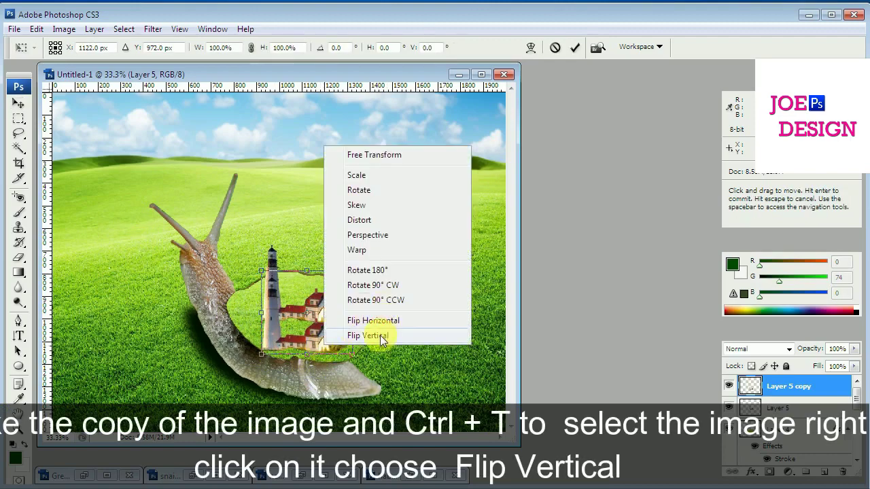
{"action": "left_click", "coordinate": [379, 335]}
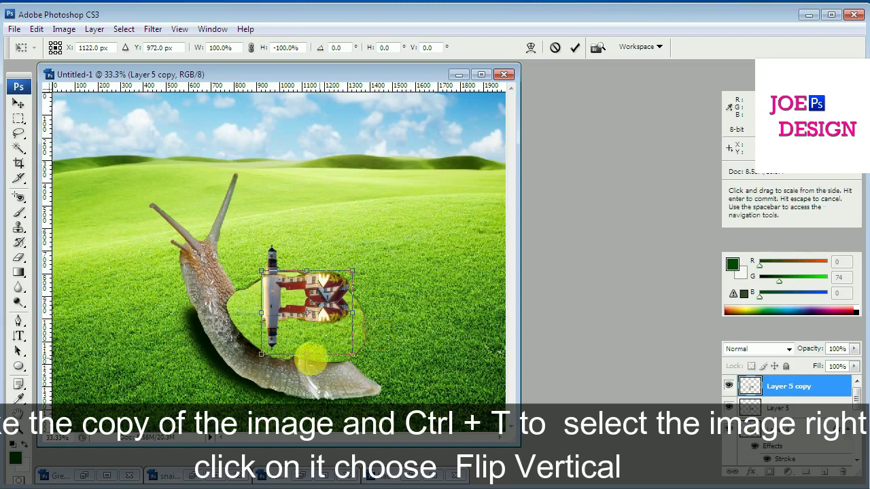
{"action": "right_click", "coordinate": [335, 339]}
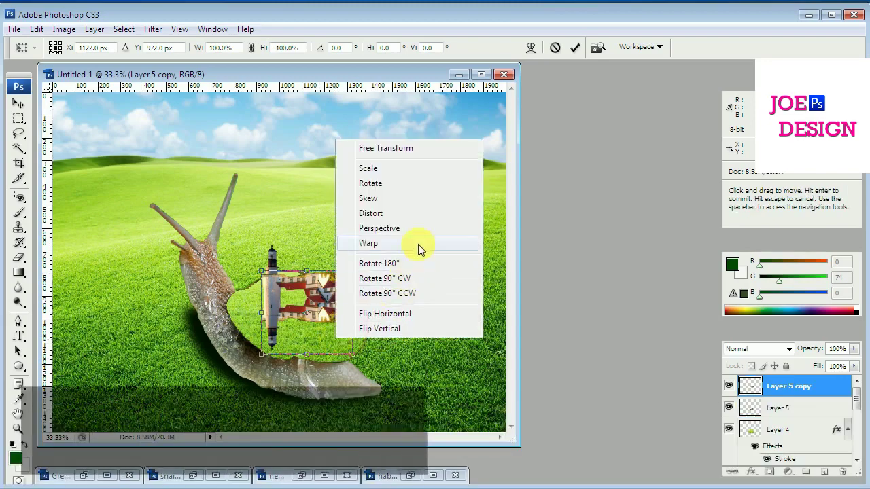
{"action": "left_click", "coordinate": [404, 200]}
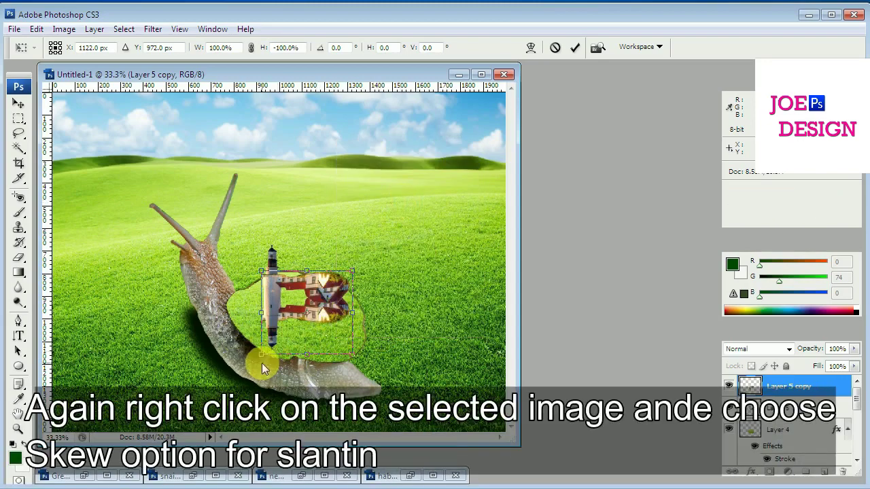
{"action": "left_click_drag", "start_coordinate": [261, 354], "coordinate": [225, 353]}
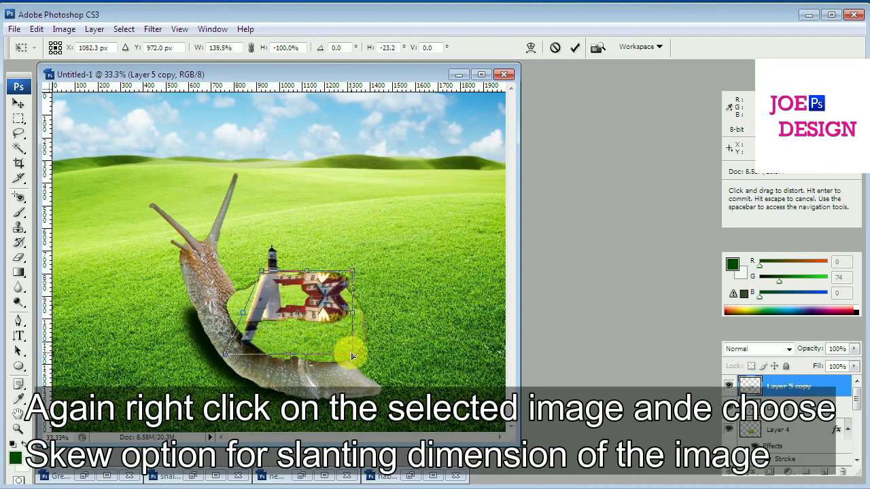
{"action": "mouse_move", "coordinate": [351, 354]}
{"action": "left_mouse_down"}
{"action": "mouse_move", "coordinate": [316, 346]}
{"action": "mouse_move", "coordinate": [270, 353]}
{"action": "left_mouse_up"}
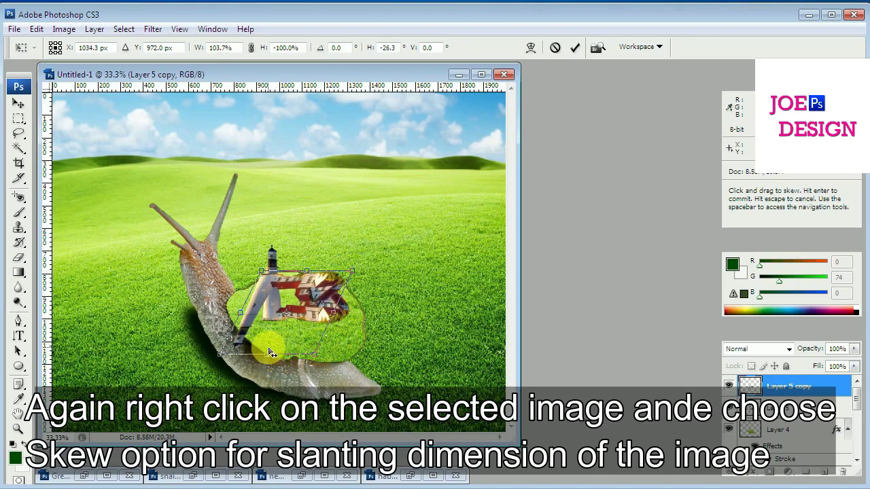
{"action": "key", "text": "Return"}
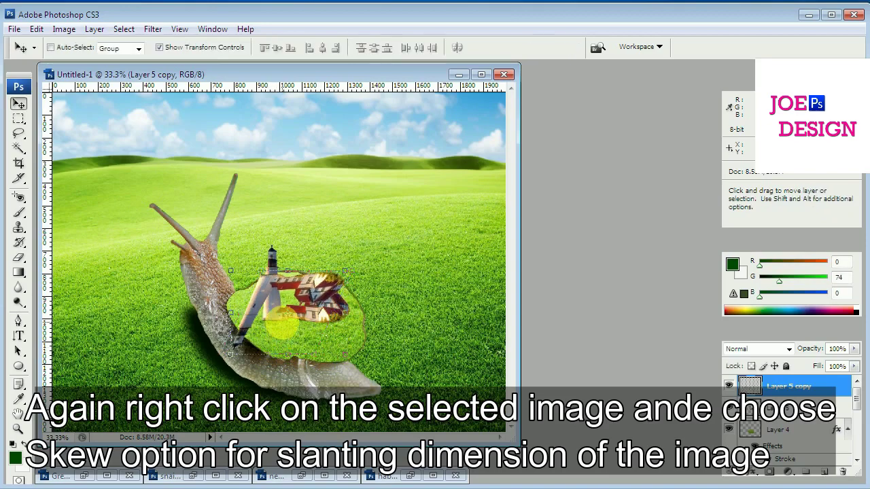
Squash the reflection vertically, then nudge the original Layer 5 up slightly
{"action": "key", "text": "ctrl+t"}
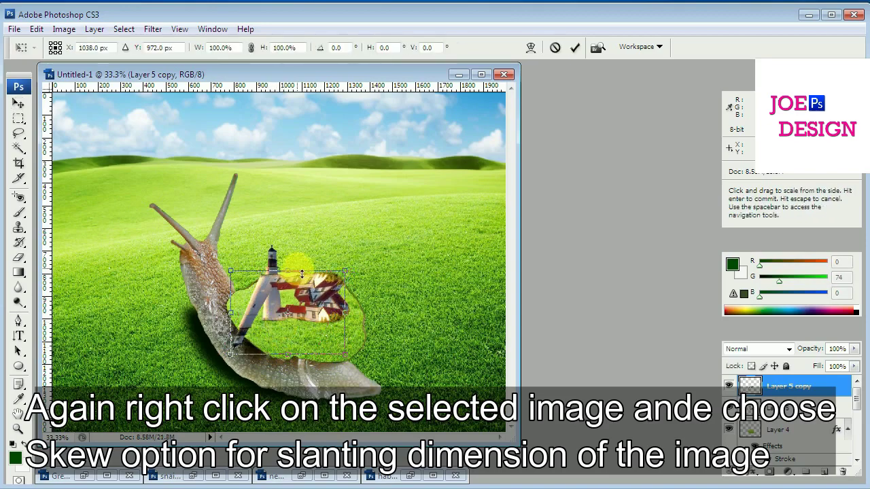
{"action": "left_click_drag", "start_coordinate": [296, 275], "coordinate": [284, 316]}
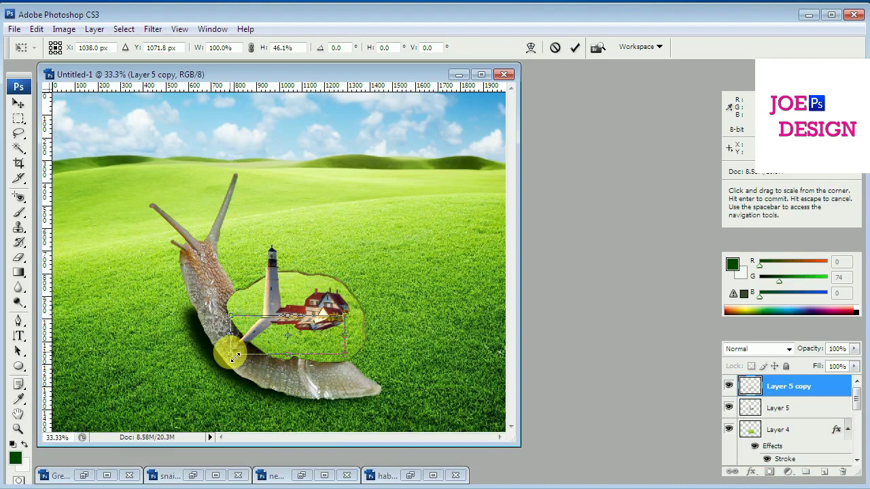
{"action": "left_click_drag", "start_coordinate": [236, 354], "coordinate": [240, 351]}
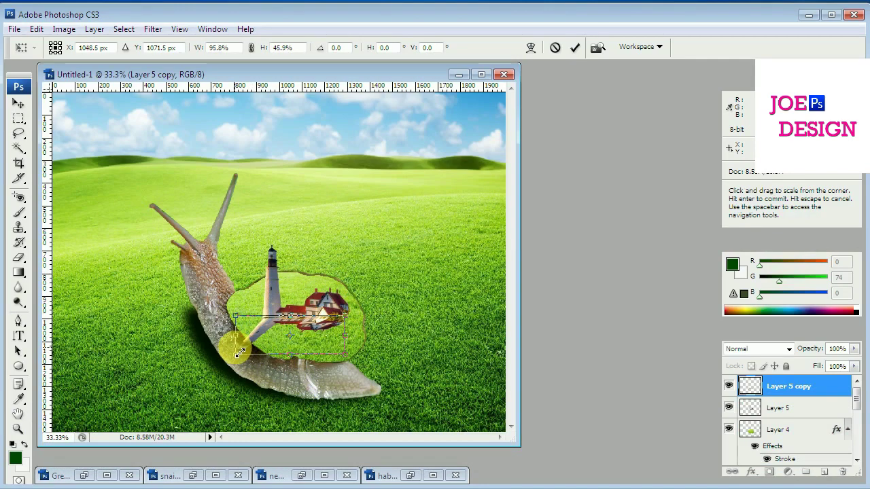
{"action": "key", "text": "Return"}
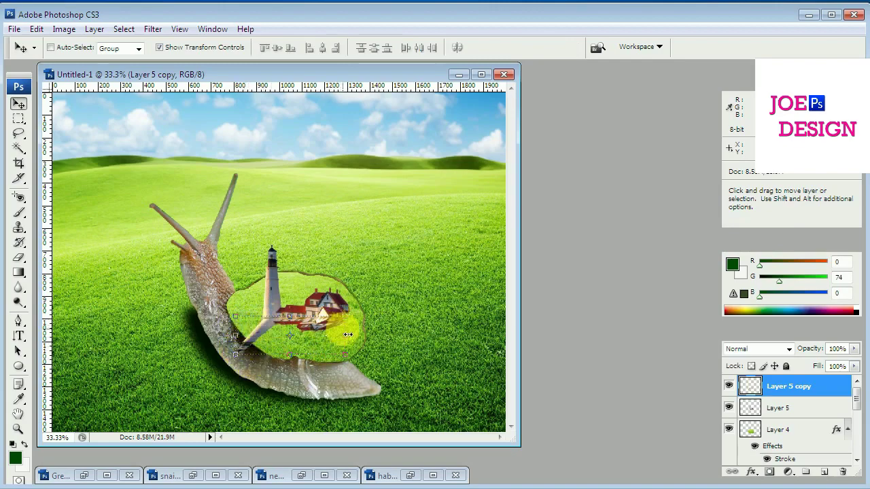
{"action": "left_click", "coordinate": [815, 413]}
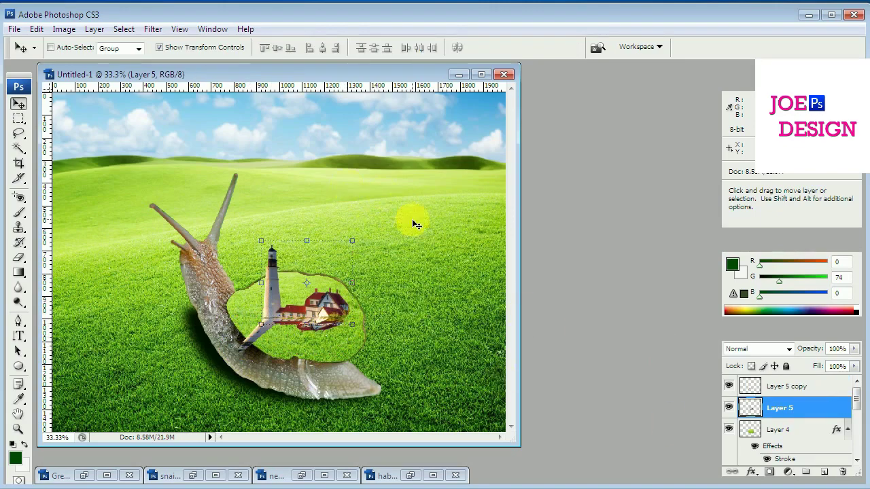
{"action": "key", "text": "shift+Up"}
{"action": "key", "text": "shift+Up"}
{"action": "key", "text": "shift+Up"}
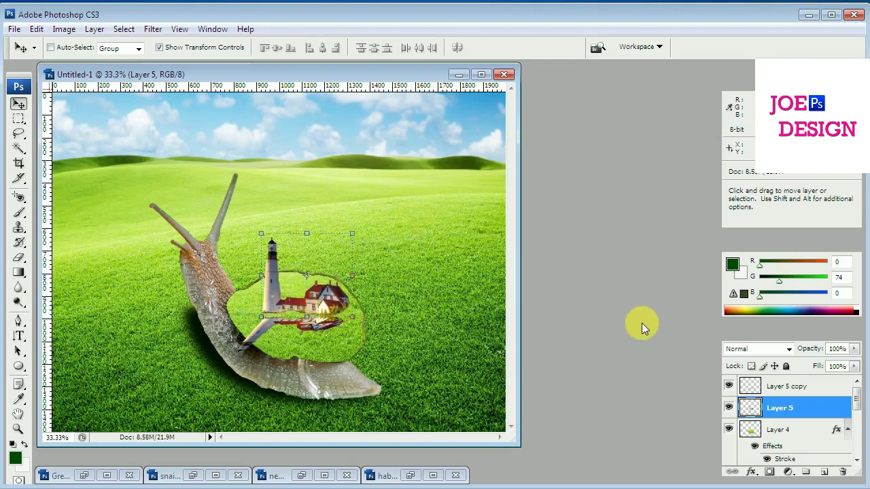
Flatten Layer 5 copy to about 70% height and settle it just beneath the lighthouse
{"action": "left_click", "coordinate": [778, 389]}
{"action": "key", "text": "Up"}
{"action": "key", "text": "Up"}
{"action": "key", "text": "Up"}
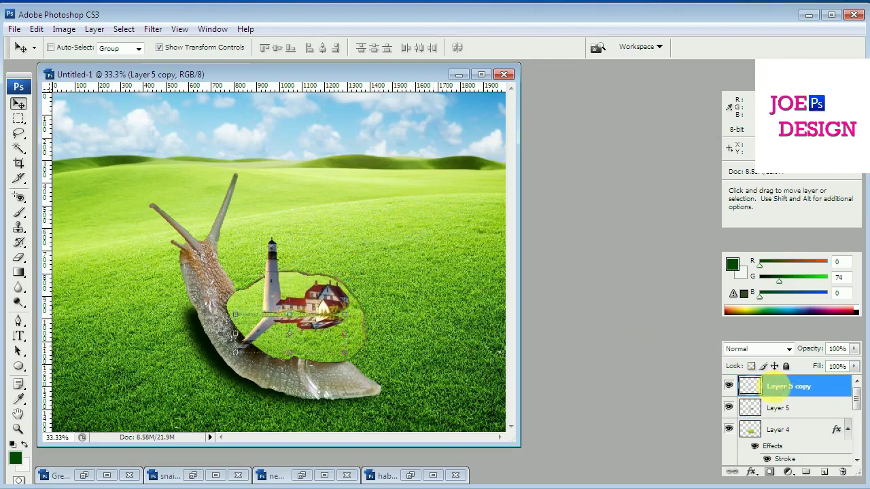
{"action": "key", "text": "Up"}
{"action": "key", "text": "Up"}
{"action": "key", "text": "Up"}
{"action": "key", "text": "Up"}
{"action": "key", "text": "Up"}
{"action": "key", "text": "Up"}
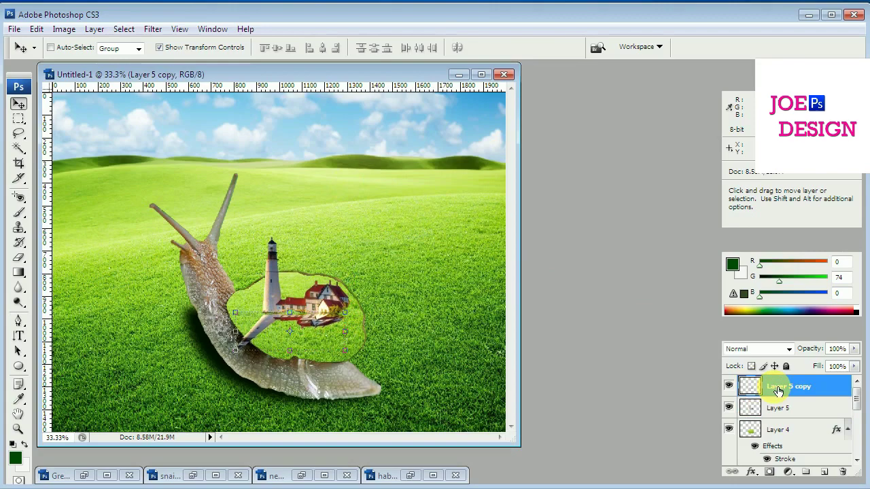
{"action": "key", "text": "ctrl+t"}
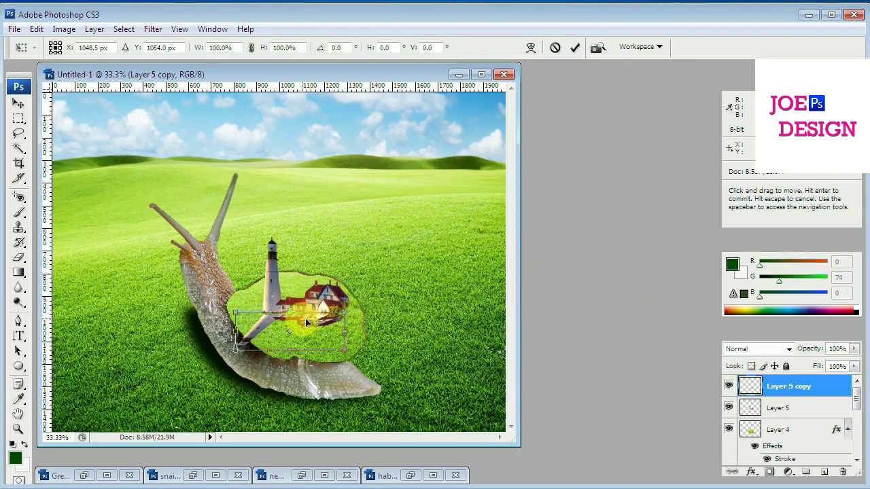
{"action": "left_click_drag", "start_coordinate": [294, 315], "coordinate": [294, 329]}
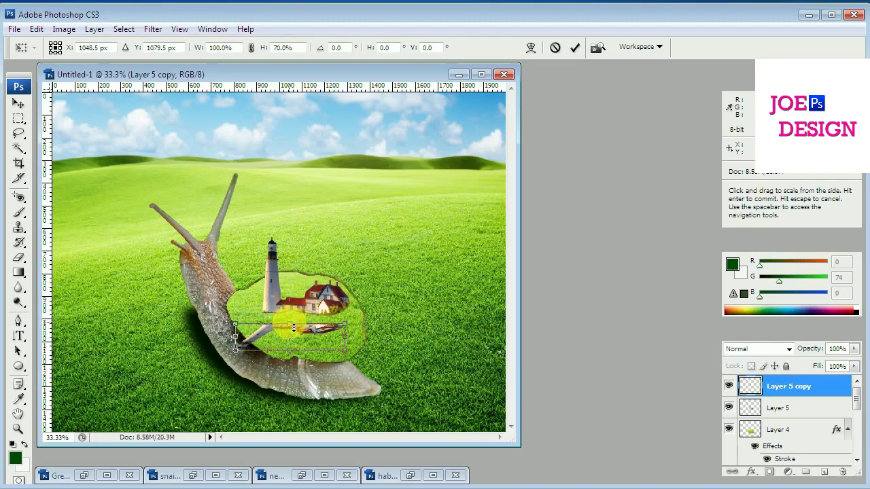
{"action": "key", "text": "Return"}
{"action": "key", "text": "shift+Up"}
{"action": "key", "text": "shift+Up"}
{"action": "key", "text": "shift+Up"}
{"action": "key", "text": "shift+Up"}
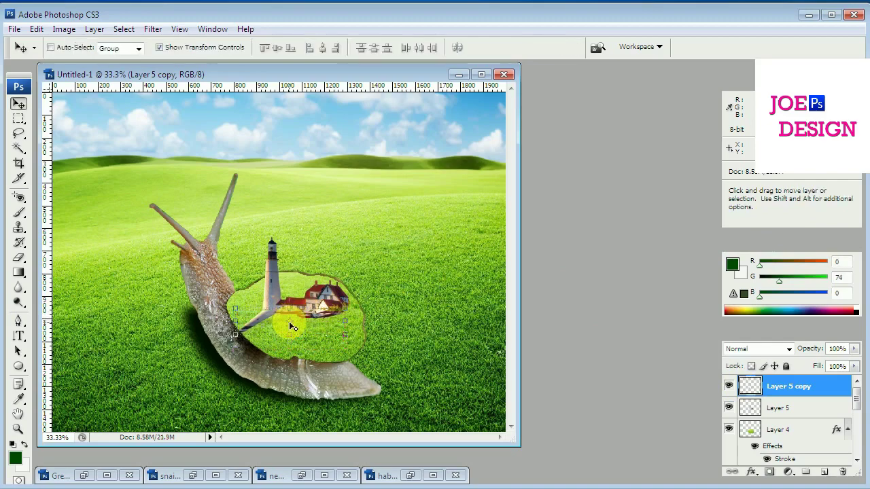
{"action": "key", "text": "shift+Up"}
{"action": "key", "text": "shift+Up"}
{"action": "key", "text": "Down"}
{"action": "key", "text": "Down"}
{"action": "key", "text": "Down"}
{"action": "key", "text": "Down"}
{"action": "key", "text": "Down"}
{"action": "key", "text": "Down"}
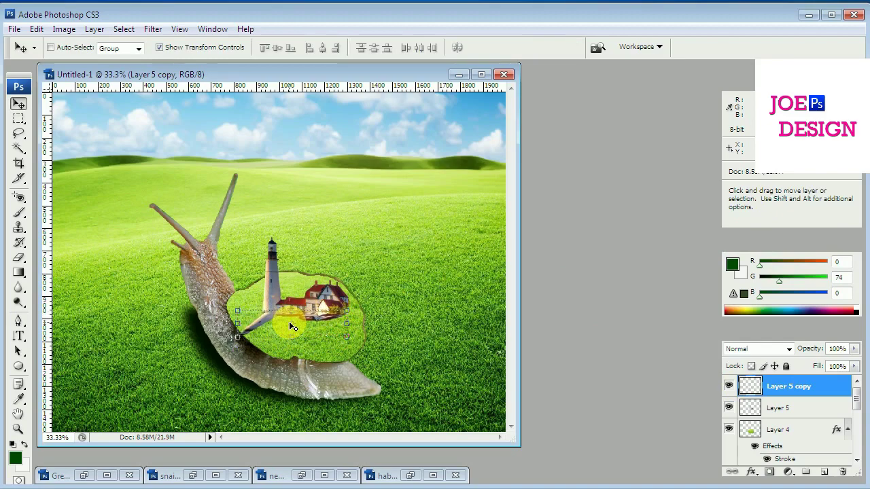
Add a black (000000) Color Overlay effect to Layer 5 copy
{"action": "left_click", "coordinate": [758, 475]}
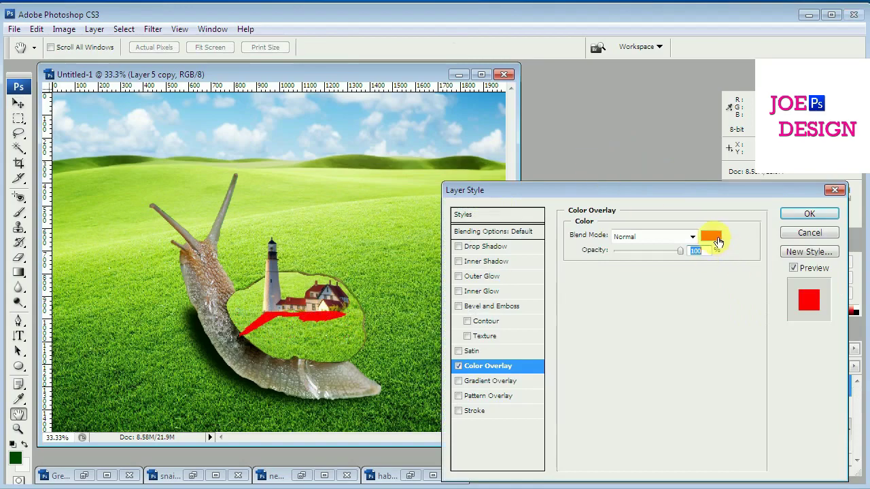
{"action": "left_click", "coordinate": [716, 239]}
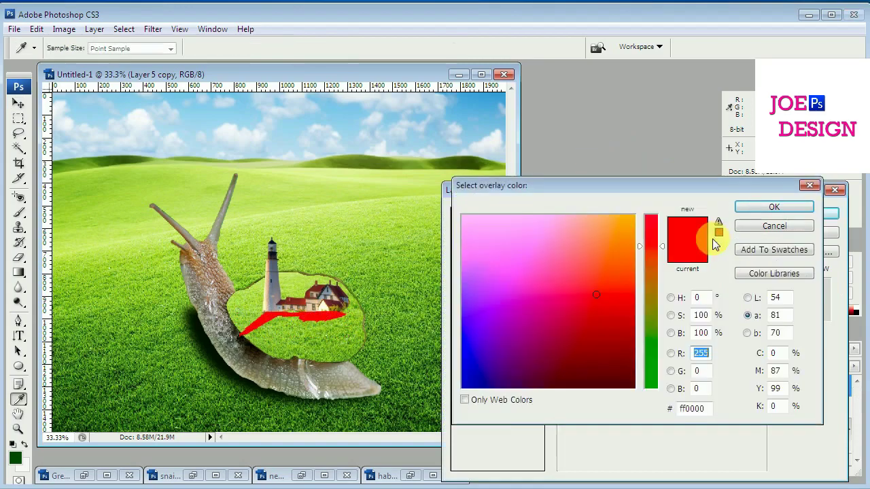
{"action": "left_click", "coordinate": [364, 165]}
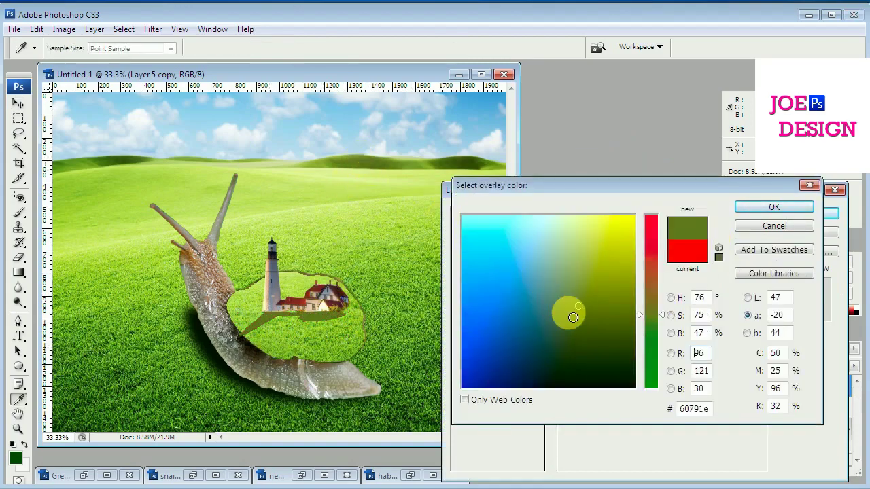
{"action": "left_click_drag", "start_coordinate": [586, 363], "coordinate": [565, 373]}
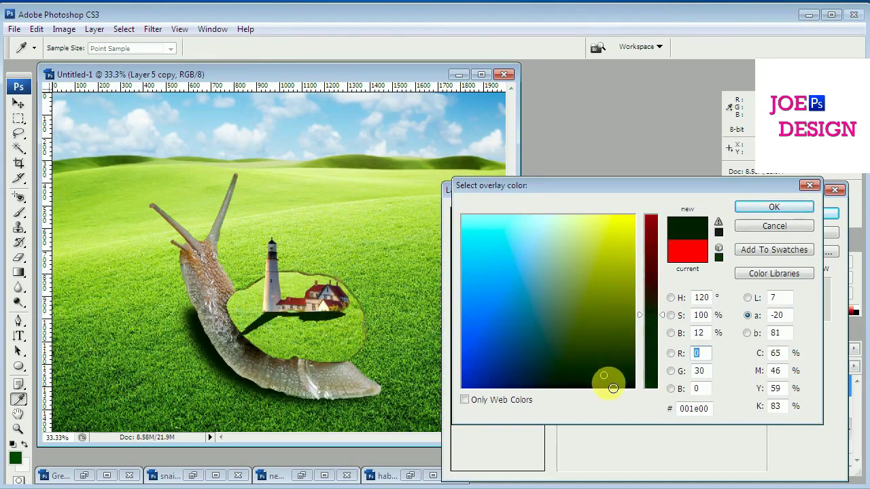
{"action": "left_click", "coordinate": [693, 408]}
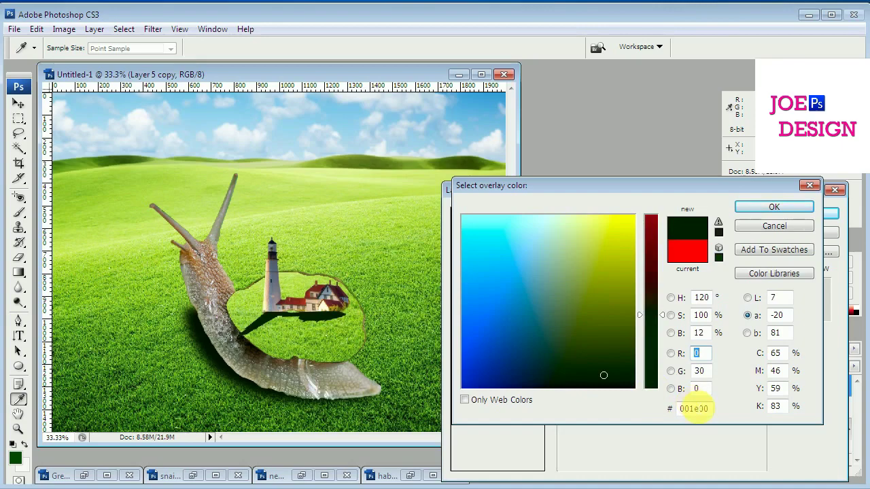
{"action": "left_click", "coordinate": [693, 410]}
{"action": "type", "text": "000000"}
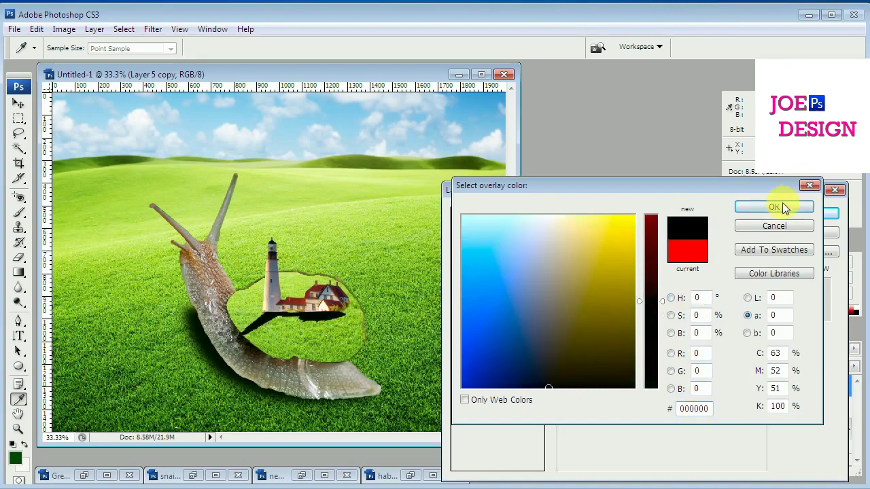
{"action": "left_click", "coordinate": [781, 206]}
{"action": "left_click", "coordinate": [798, 219]}
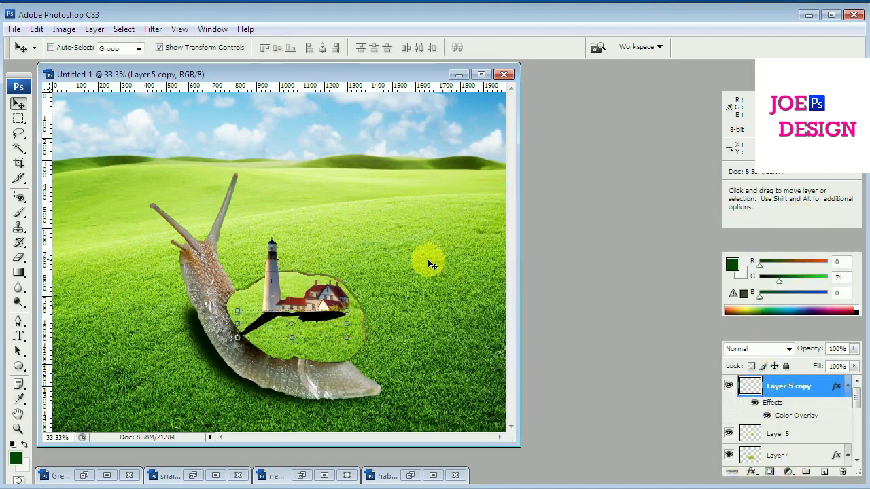
Maximize the window and apply a 20-pixel Gaussian Blur to the shadow layer
{"action": "left_click", "coordinate": [152, 30]}
{"action": "left_click", "coordinate": [481, 74]}
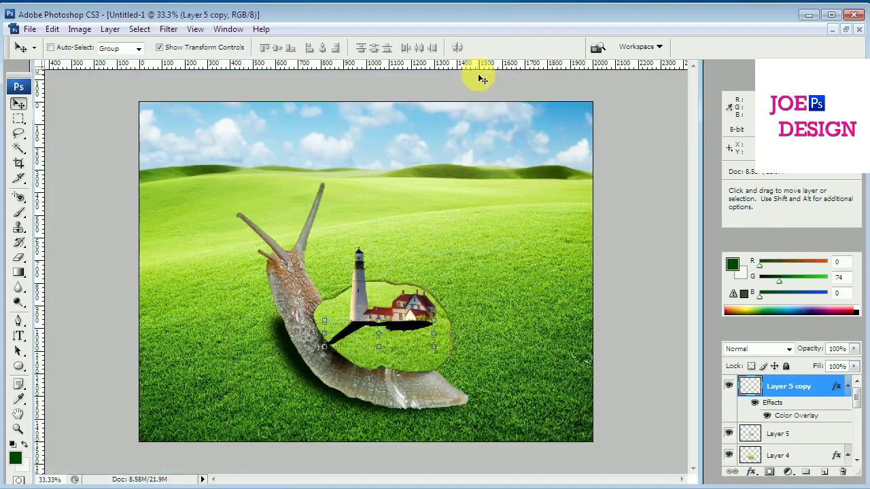
{"action": "left_click", "coordinate": [167, 30]}
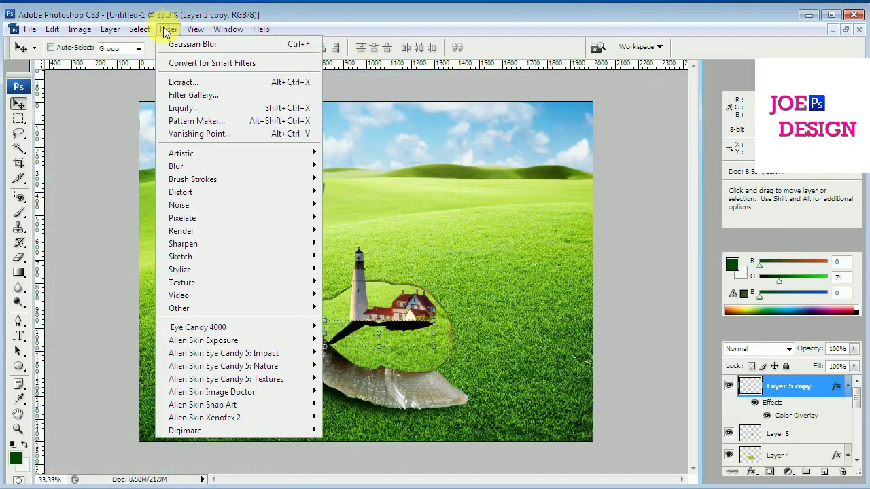
{"action": "mouse_move", "coordinate": [203, 167]}
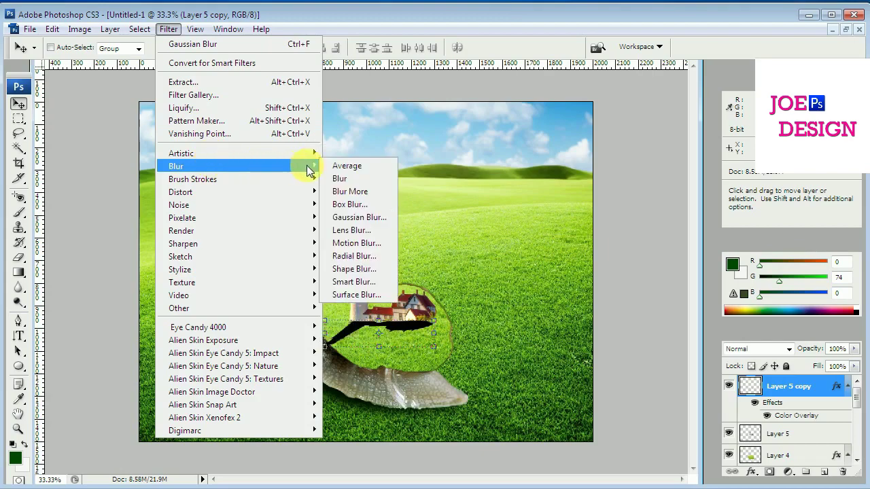
{"action": "left_click", "coordinate": [359, 217]}
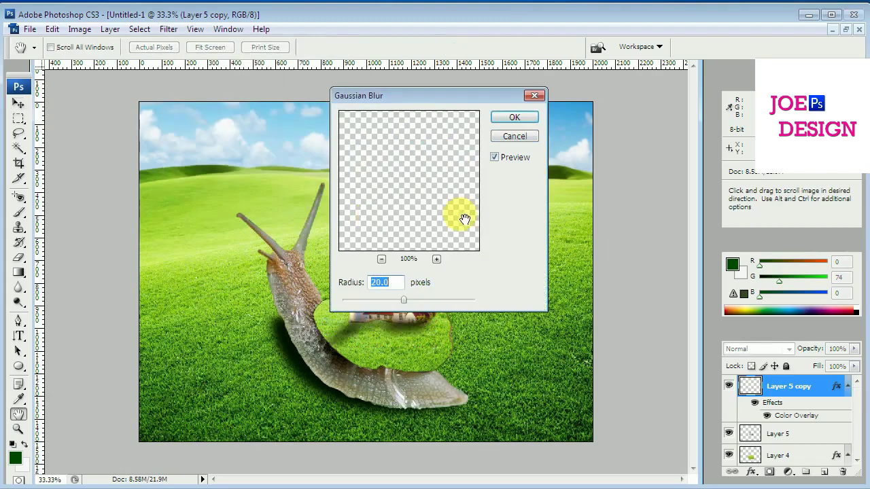
{"action": "left_click", "coordinate": [526, 118]}
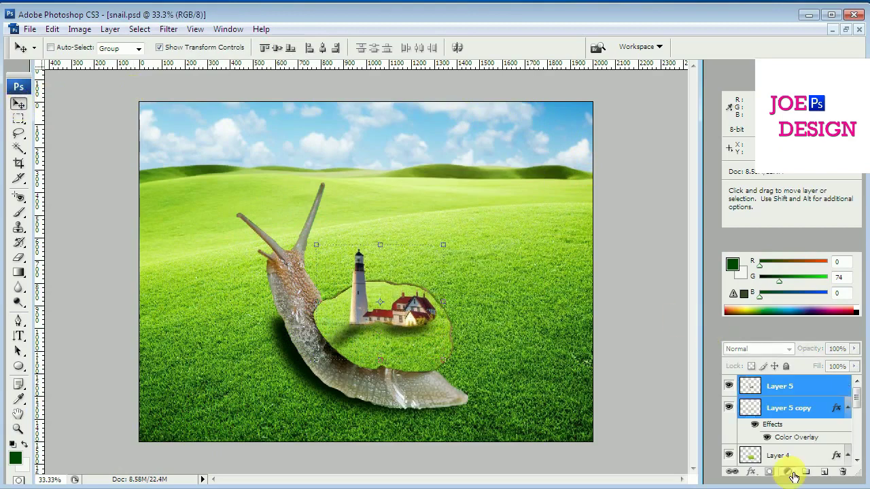
Add a Brightness/Contrast adjustment layer at -30 brightness, stacked directly above Layer 1
{"action": "left_click", "coordinate": [788, 472]}
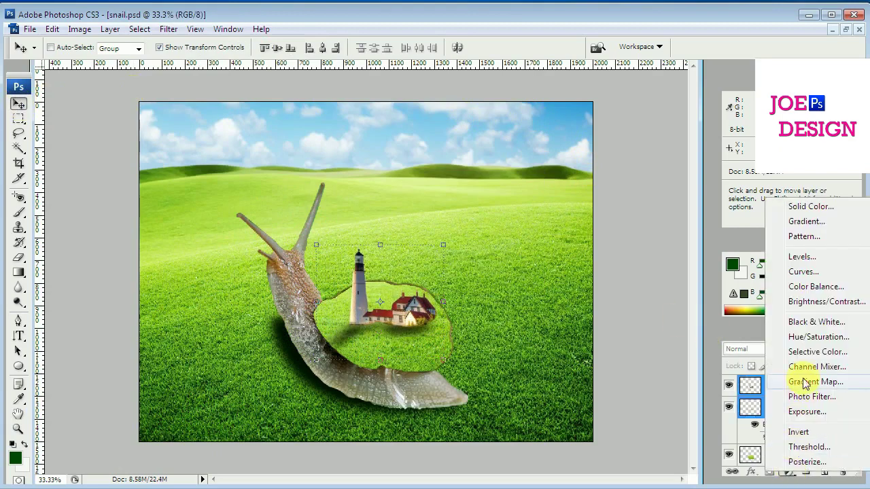
{"action": "left_click", "coordinate": [812, 302]}
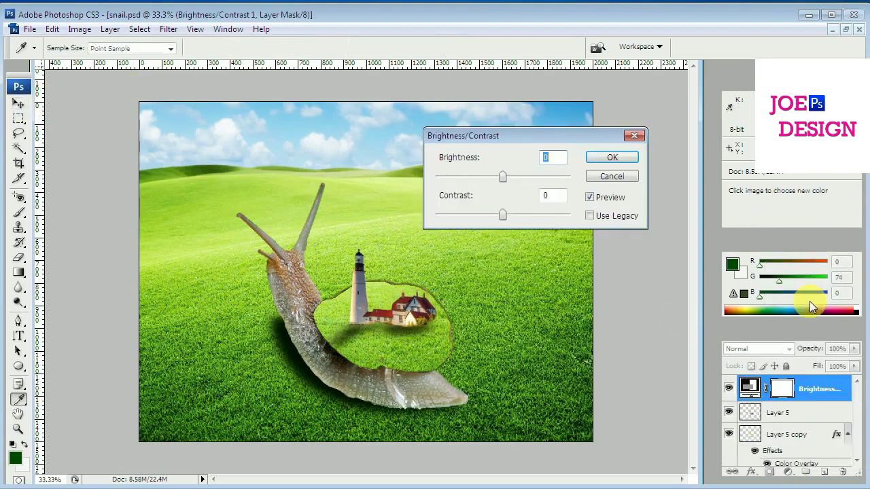
{"action": "left_click", "coordinate": [494, 176]}
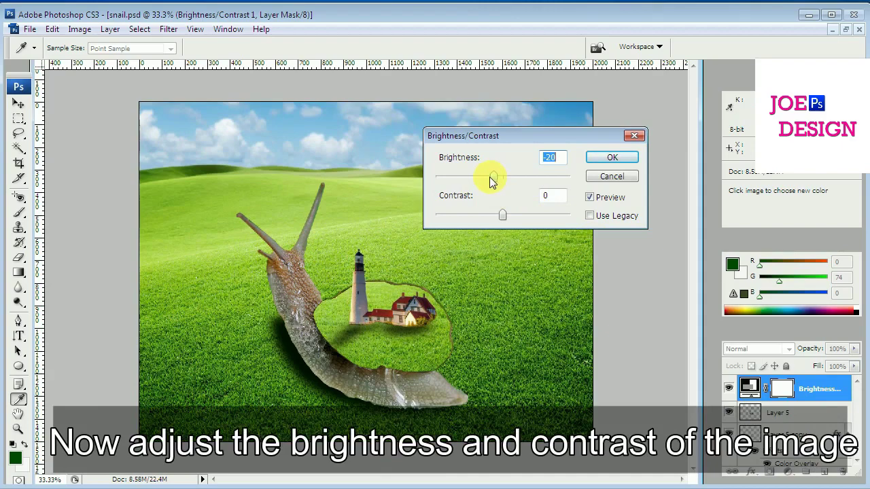
{"action": "left_click_drag", "start_coordinate": [492, 178], "coordinate": [489, 178]}
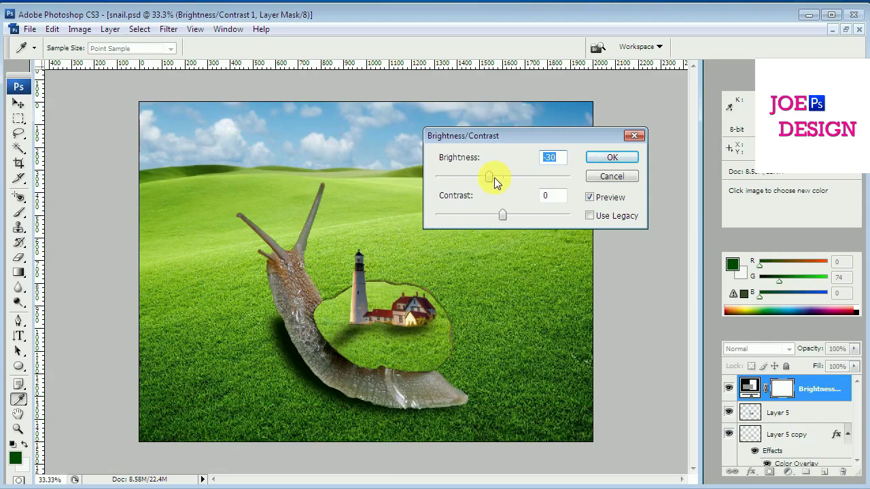
{"action": "key", "text": "Return"}
{"action": "key", "text": "v"}
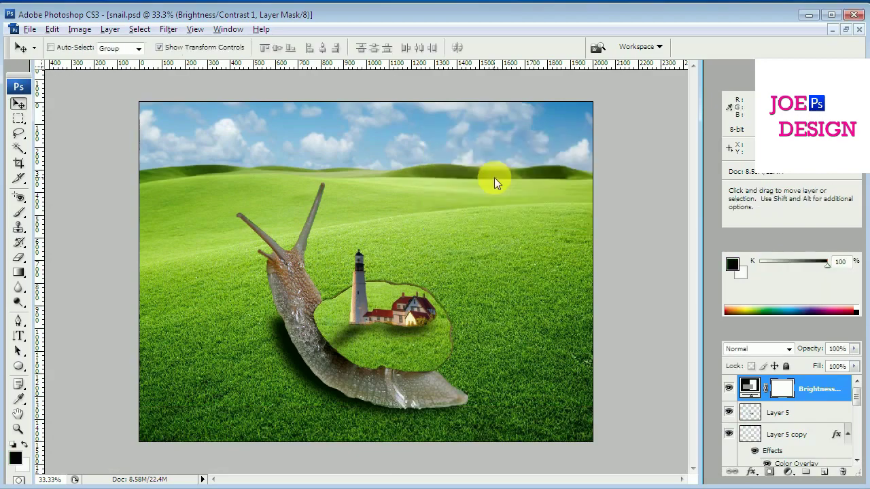
{"action": "key", "text": "ctrl+bracketleft"}
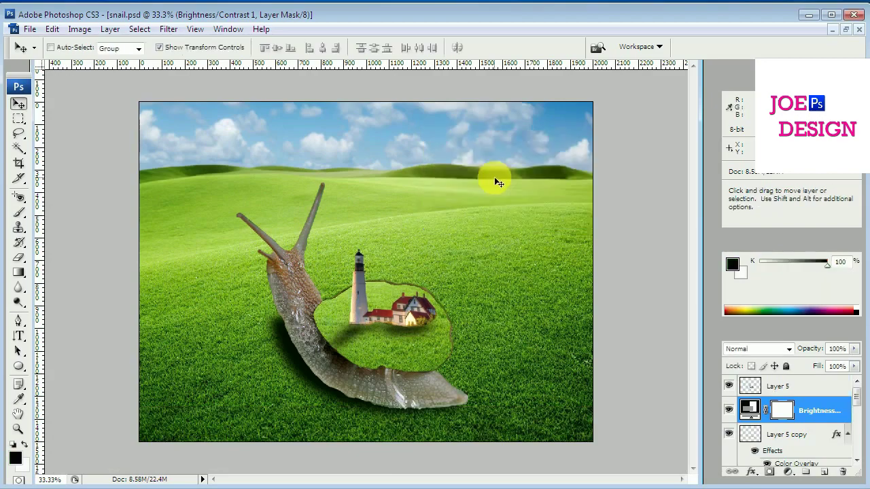
{"action": "key", "text": "ctrl+bracketleft"}
{"action": "key", "text": "ctrl+bracketleft"}
{"action": "key", "text": "ctrl+bracketleft"}
{"action": "key", "text": "ctrl+bracketleft"}
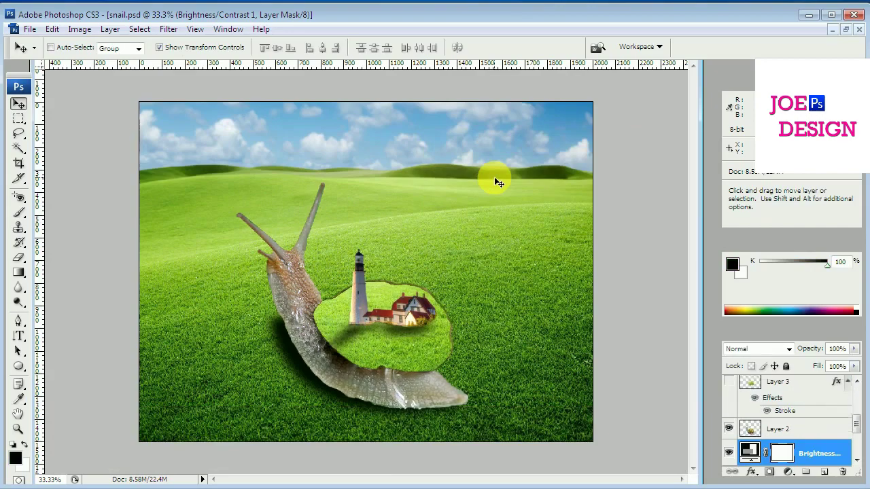
{"action": "key", "text": "ctrl+bracketleft"}
{"action": "key", "text": "ctrl+bracketleft"}
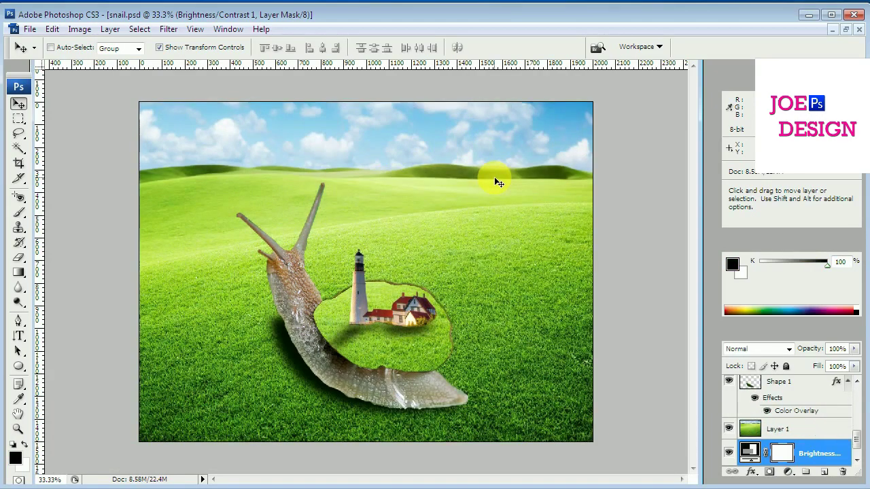
{"action": "key", "text": "ctrl+bracketright"}
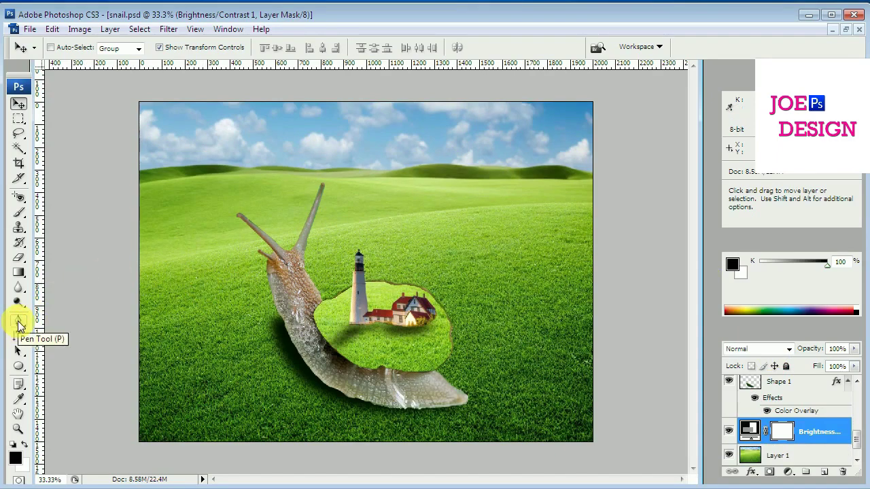
Lasso around the snail and fill the selection with a dark green Color Fill layer
{"action": "left_click", "coordinate": [20, 134]}
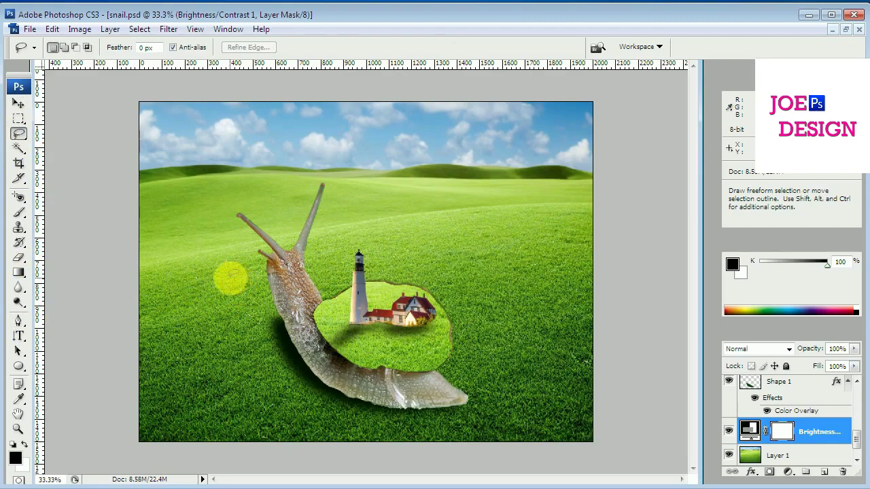
{"action": "mouse_move", "coordinate": [230, 276]}
{"action": "left_mouse_down"}
{"action": "mouse_move", "coordinate": [227, 369]}
{"action": "mouse_move", "coordinate": [241, 379]}
{"action": "mouse_move", "coordinate": [244, 402]}
{"action": "mouse_move", "coordinate": [360, 430]}
{"action": "mouse_move", "coordinate": [499, 418]}
{"action": "mouse_move", "coordinate": [522, 354]}
{"action": "mouse_move", "coordinate": [509, 305]}
{"action": "mouse_move", "coordinate": [404, 262]}
{"action": "mouse_move", "coordinate": [391, 239]}
{"action": "mouse_move", "coordinate": [311, 249]}
{"action": "mouse_move", "coordinate": [229, 278]}
{"action": "left_mouse_up"}
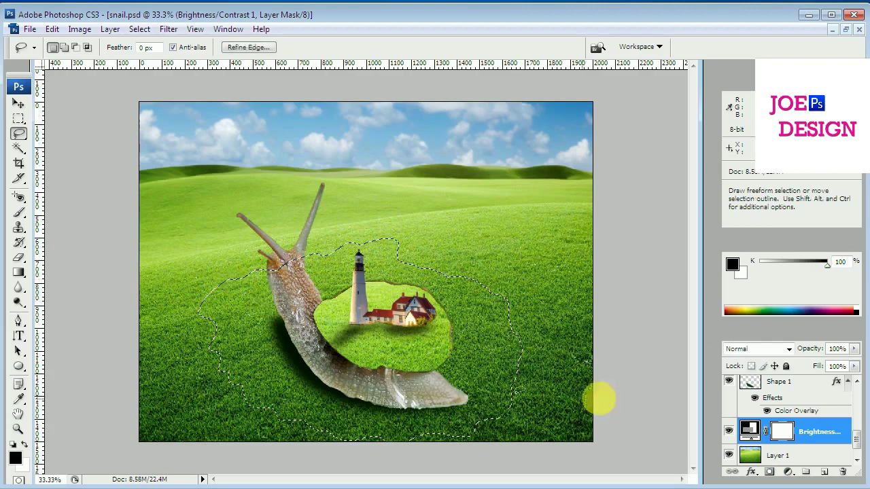
{"action": "left_click", "coordinate": [788, 471]}
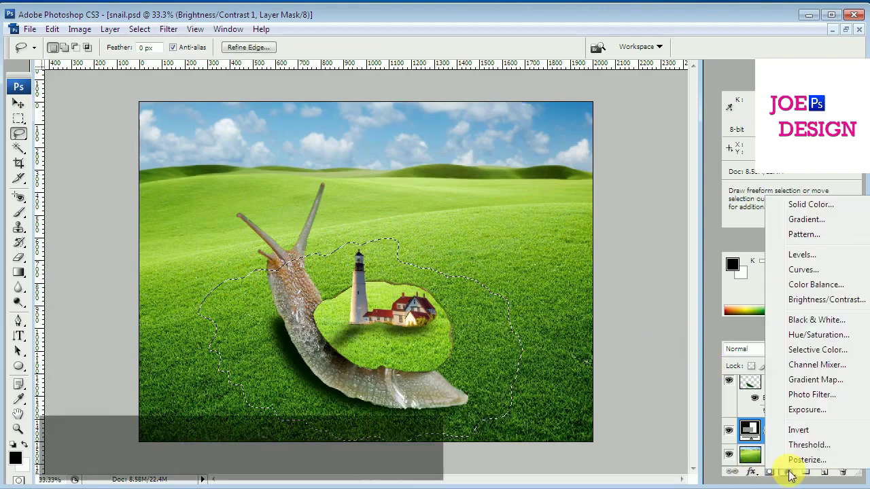
{"action": "left_click", "coordinate": [824, 202]}
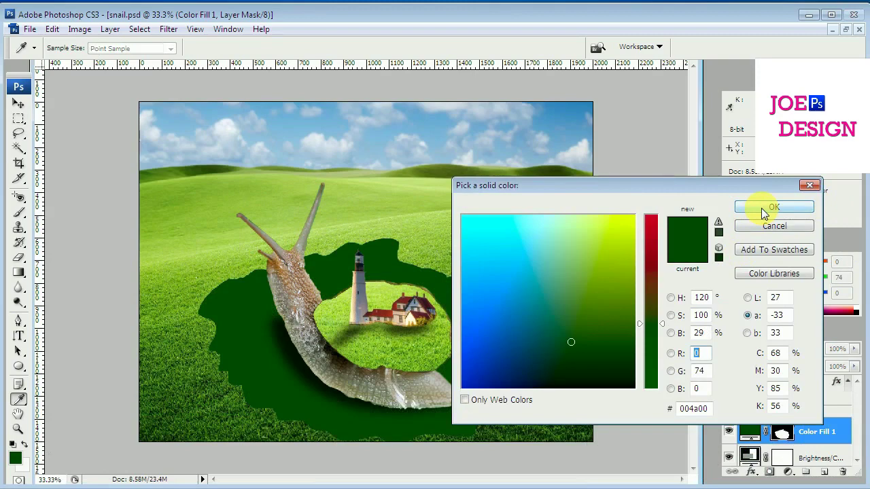
{"action": "left_click", "coordinate": [761, 208]}
Gaussian-blur the Color Fill 1 mask by 20 pixels to soften its edges
{"action": "key", "text": "l"}
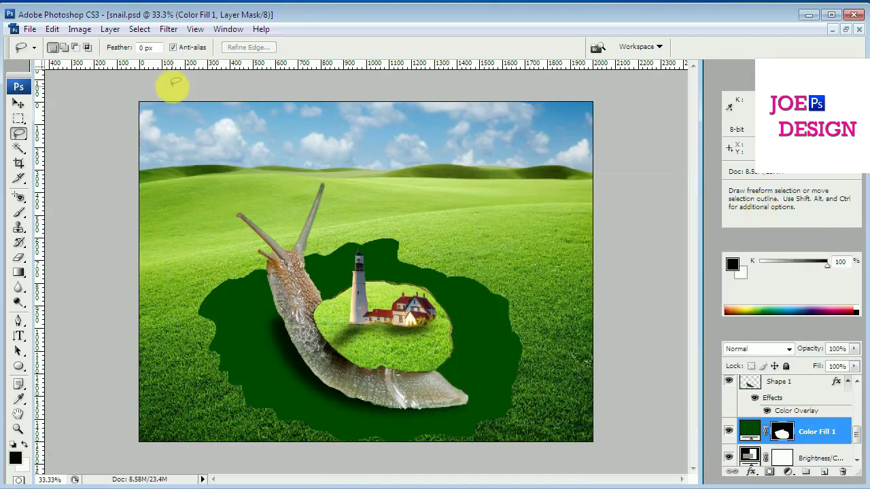
{"action": "left_click", "coordinate": [169, 29]}
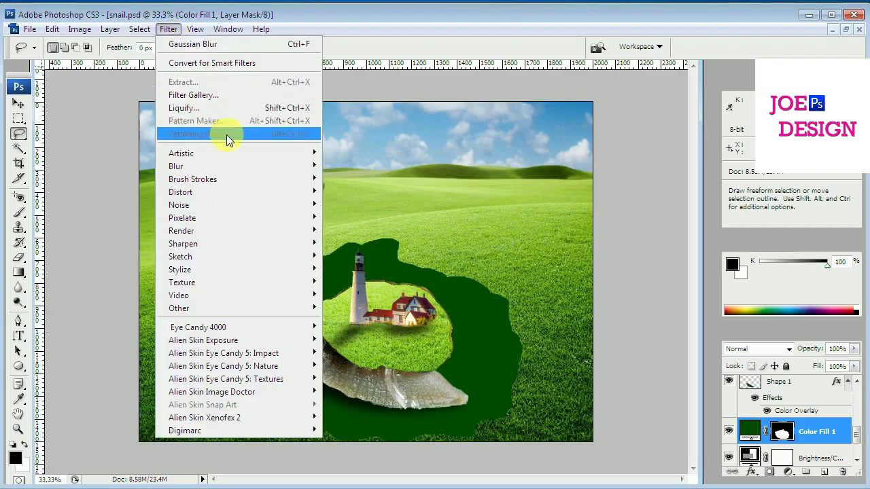
{"action": "mouse_move", "coordinate": [175, 166]}
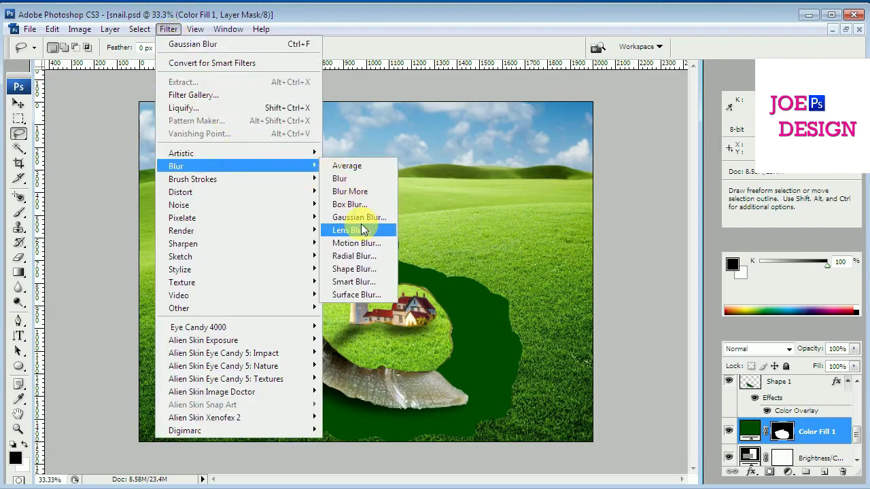
{"action": "left_click", "coordinate": [359, 218]}
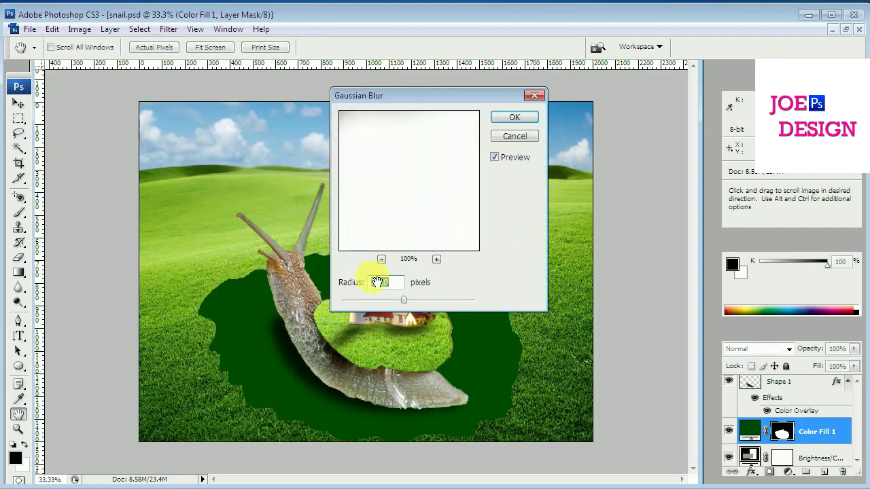
{"action": "left_click", "coordinate": [527, 117]}
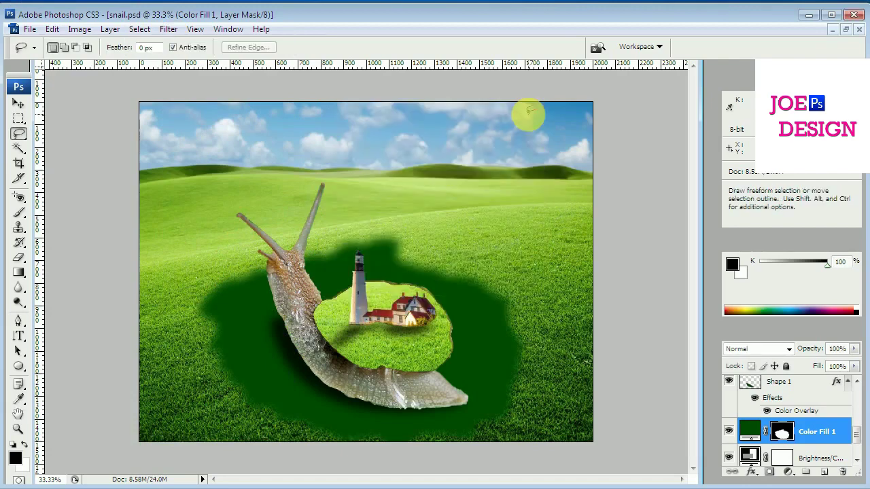
Try Pin Light, Color Dodge, Lighten and Overlay on Color Fill 1, settling on Soft Light
{"action": "left_click", "coordinate": [788, 349]}
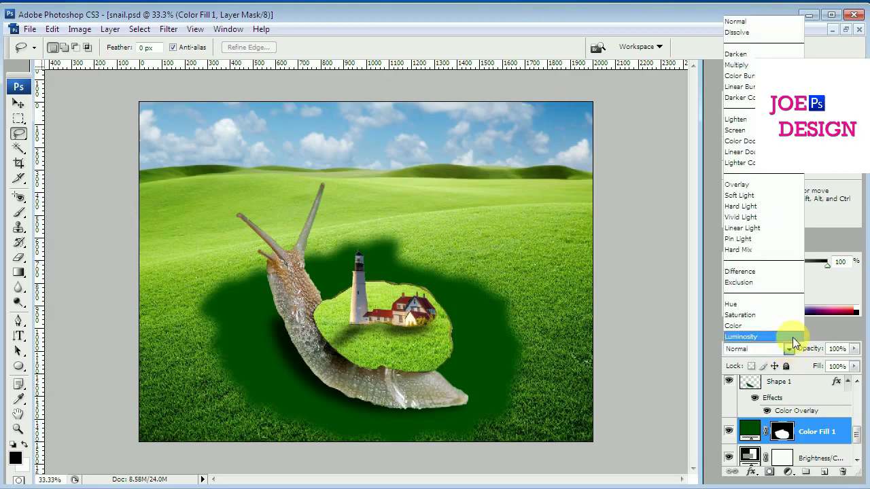
{"action": "left_click", "coordinate": [764, 195]}
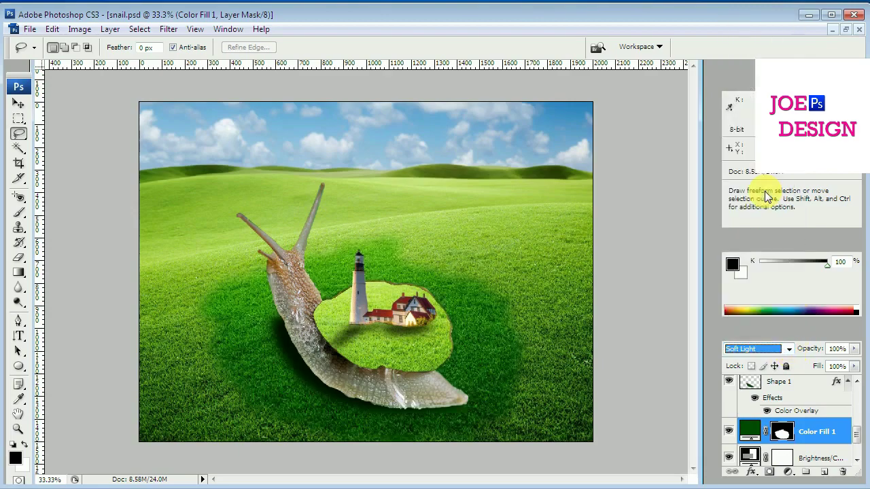
{"action": "left_click", "coordinate": [791, 348]}
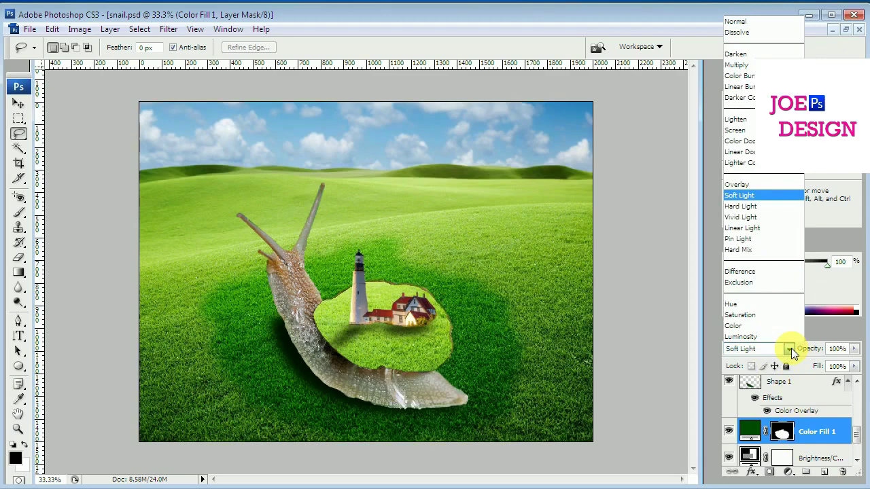
{"action": "left_click", "coordinate": [756, 239]}
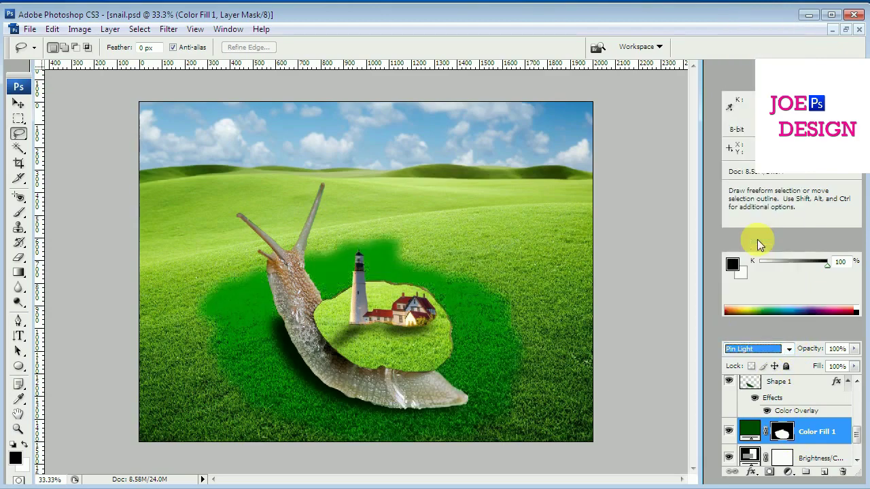
{"action": "left_click", "coordinate": [788, 348]}
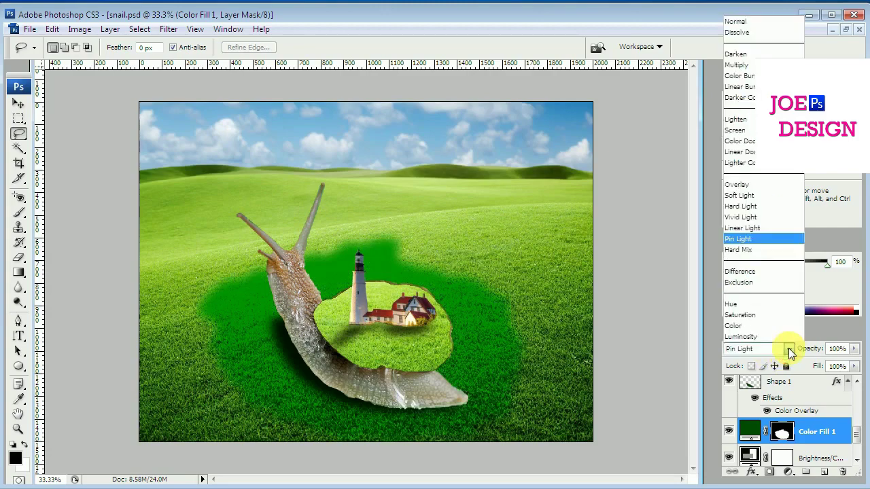
{"action": "left_click", "coordinate": [748, 142]}
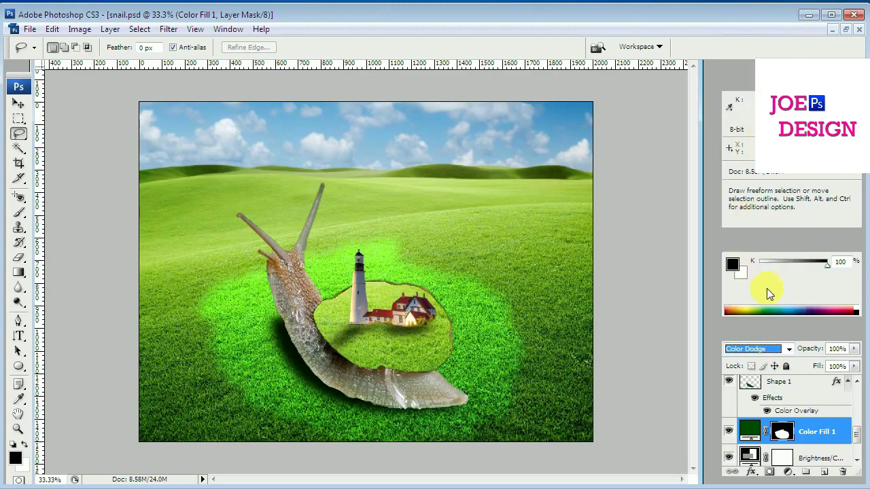
{"action": "left_click", "coordinate": [789, 349]}
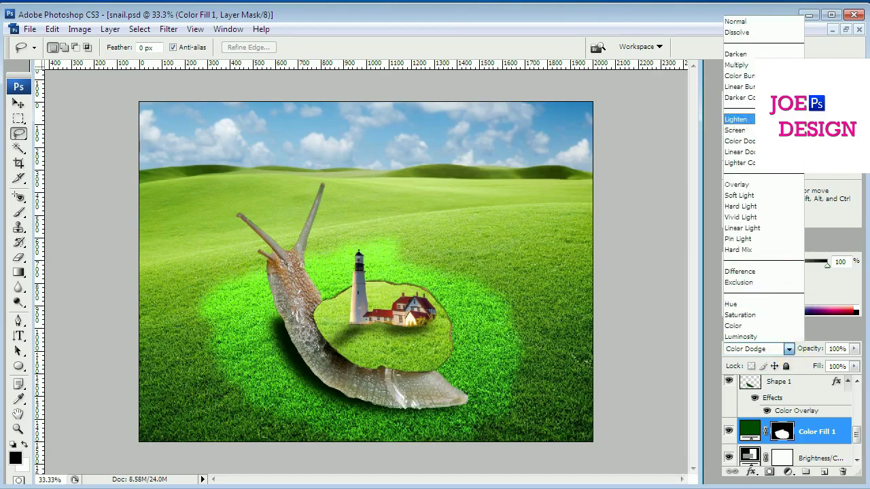
{"action": "left_click", "coordinate": [737, 119]}
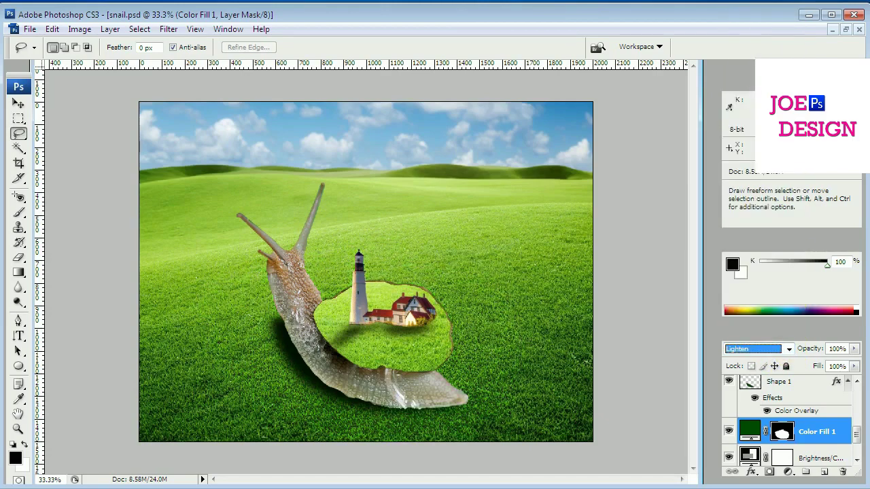
{"action": "left_click", "coordinate": [789, 348]}
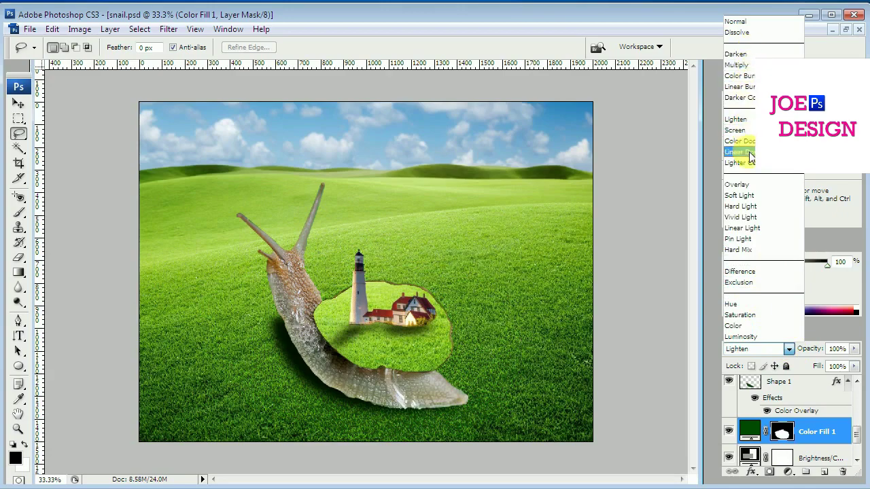
{"action": "left_click", "coordinate": [756, 188]}
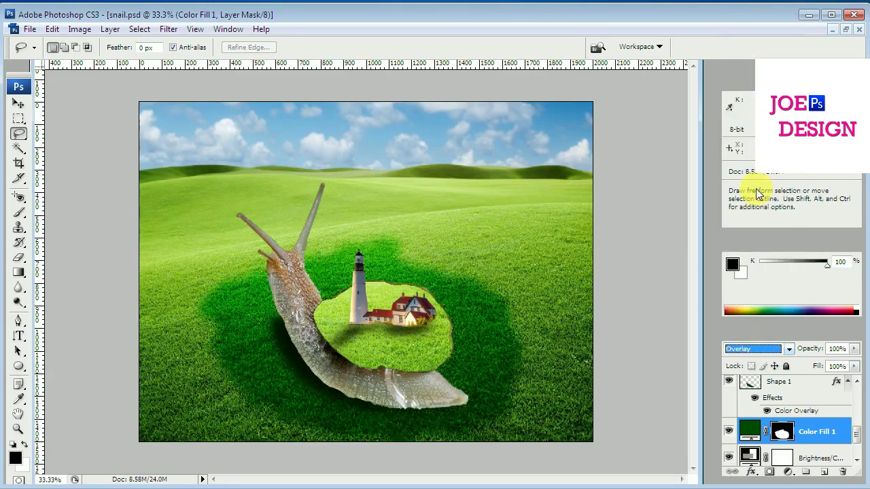
{"action": "left_click", "coordinate": [789, 348]}
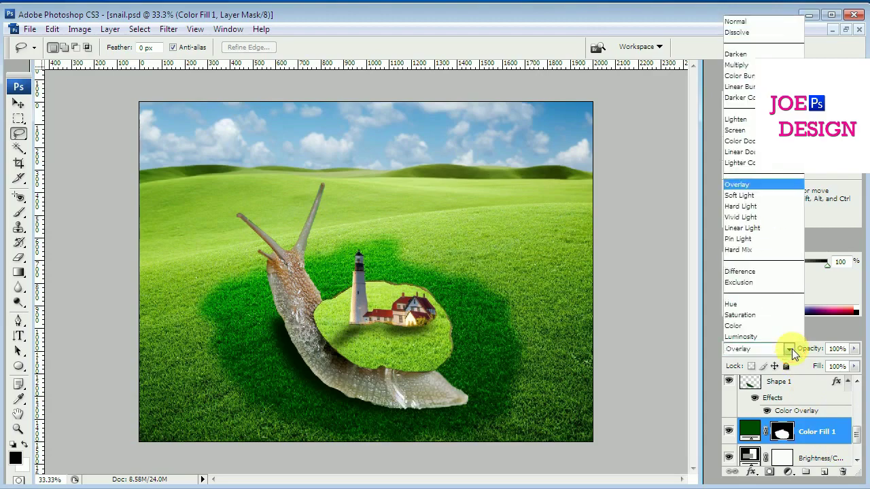
{"action": "left_click", "coordinate": [783, 195]}
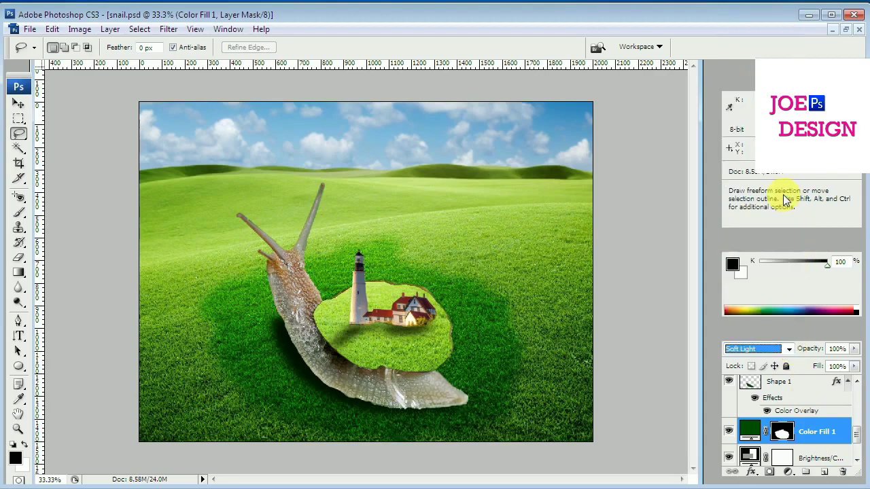
{"action": "key", "text": "ctrl"}
{"action": "key", "text": "ctrl+t"}
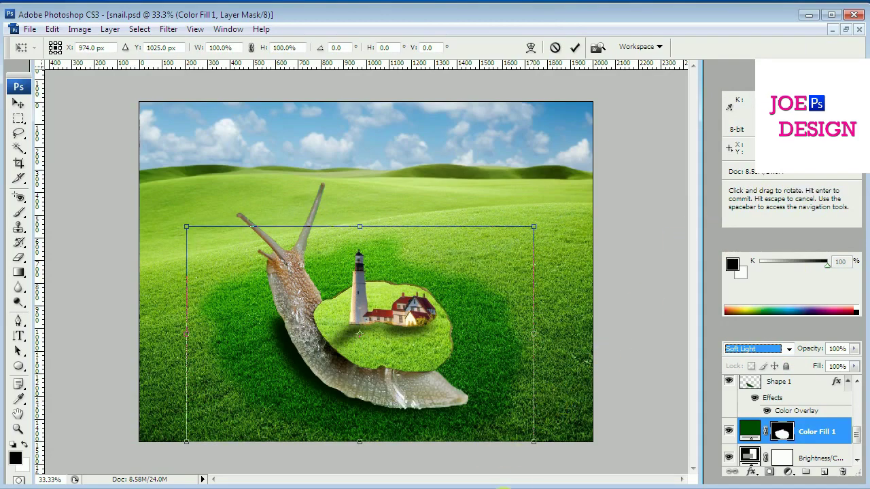
Scale Color Fill 1's green patch larger toward the lower right and commit the transform
{"action": "left_click", "coordinate": [528, 456]}
{"action": "mouse_move", "coordinate": [539, 450]}
{"action": "left_mouse_down"}
{"action": "mouse_move", "coordinate": [632, 484]}
{"action": "mouse_move", "coordinate": [604, 470]}
{"action": "left_mouse_up"}
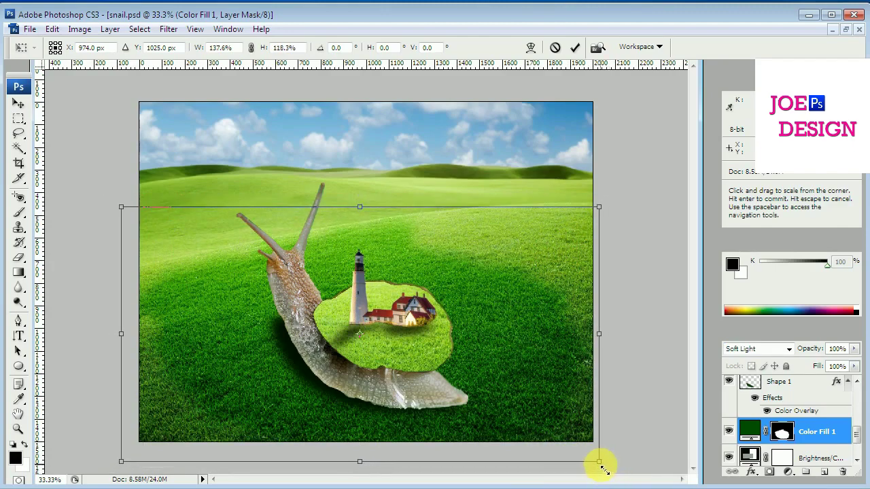
{"action": "key", "text": "ctrl+z"}
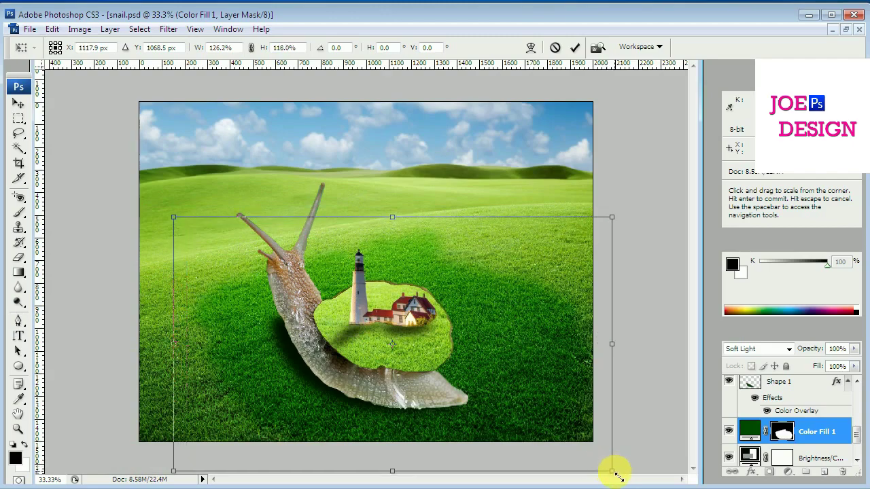
{"action": "key", "text": "Return"}
{"action": "key", "text": "l"}
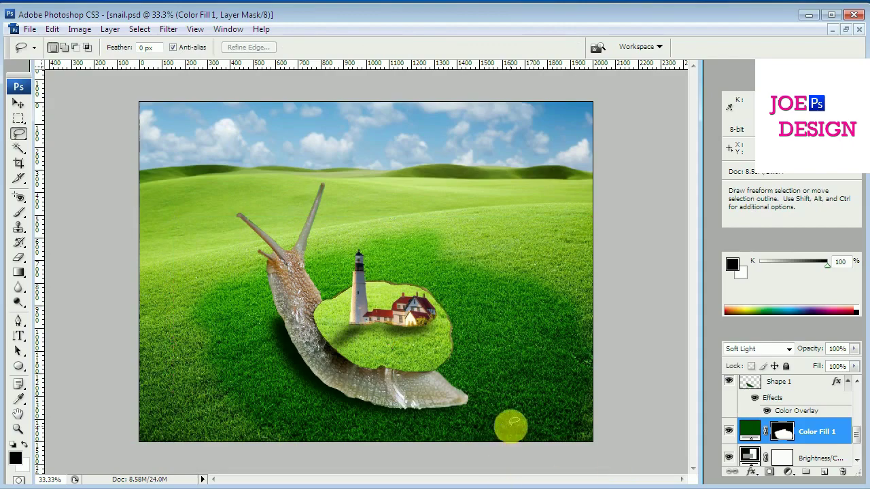
Drag the tree from Jungle-Tree-PNG-Image.png into snail.psd as Layer 6 over the shell
{"action": "left_click", "coordinate": [19, 104]}
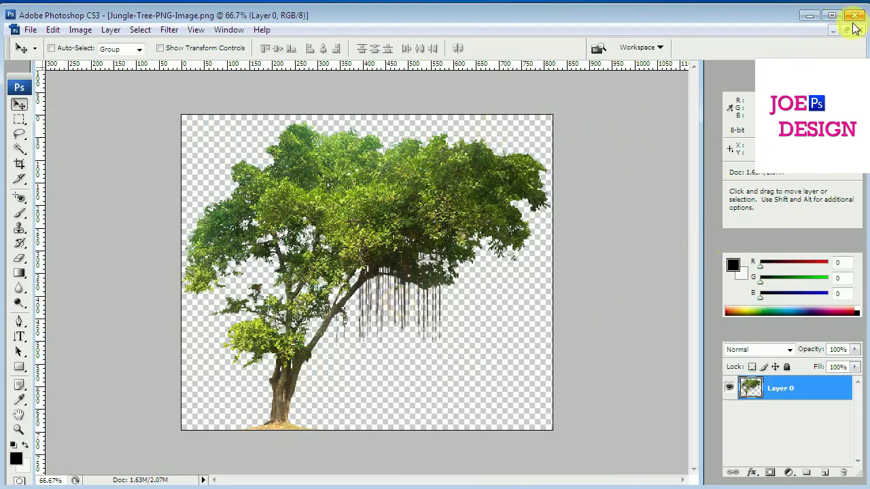
{"action": "left_click", "coordinate": [847, 31]}
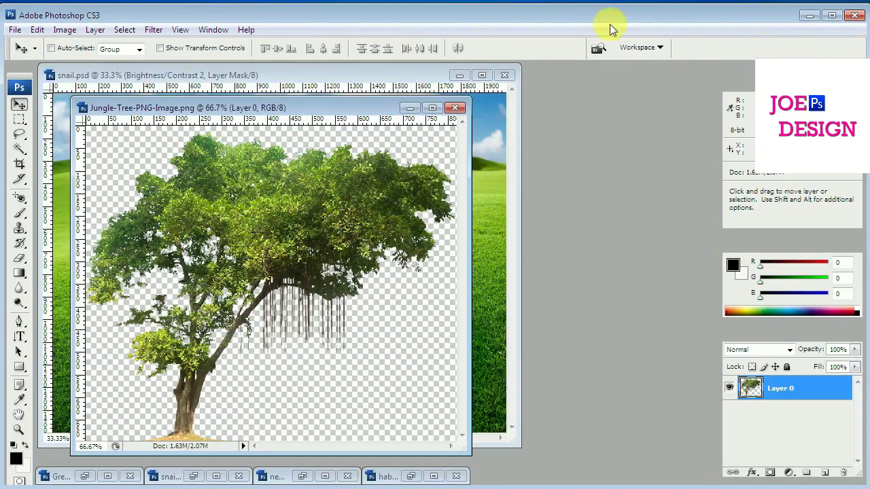
{"action": "left_click_drag", "start_coordinate": [281, 110], "coordinate": [473, 115]}
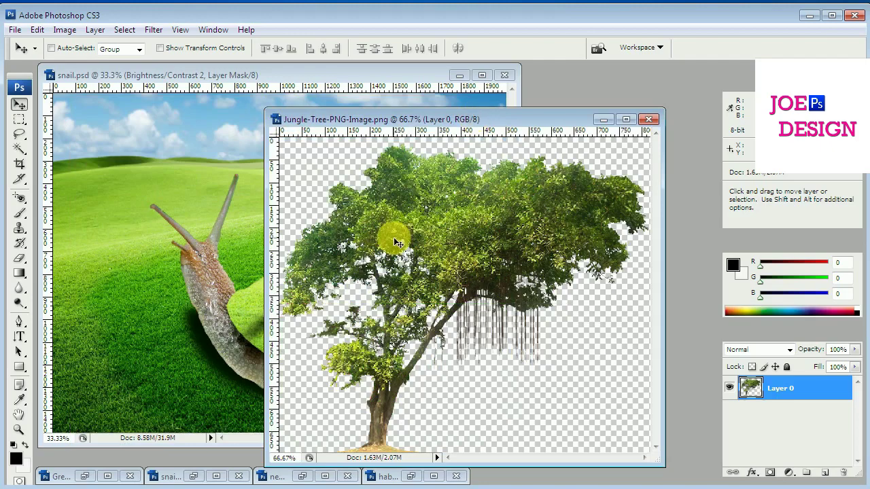
{"action": "left_click_drag", "start_coordinate": [388, 236], "coordinate": [243, 299]}
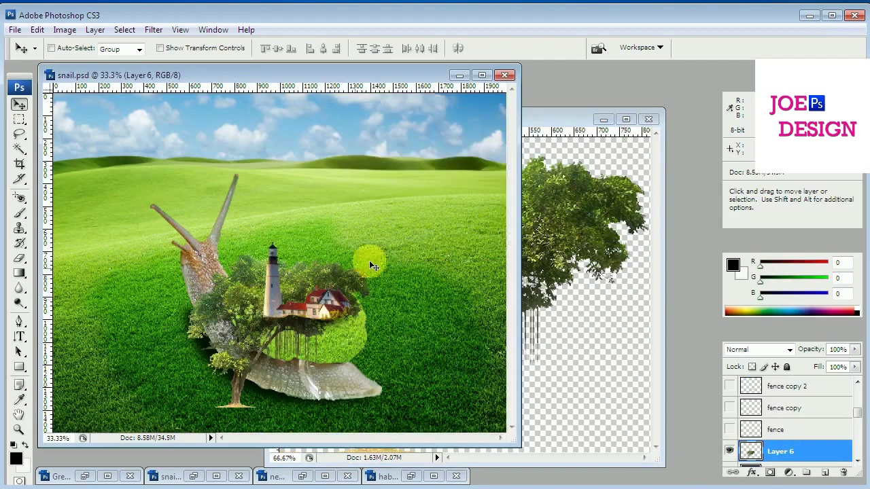
Move the tree onto the shell and shrink it to roughly two-thirds size
{"action": "left_click", "coordinate": [482, 74]}
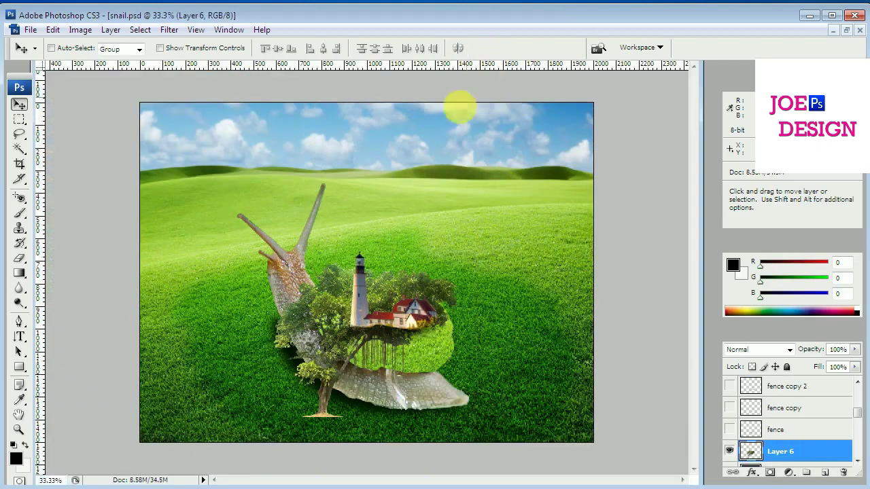
{"action": "left_click_drag", "start_coordinate": [322, 343], "coordinate": [331, 248]}
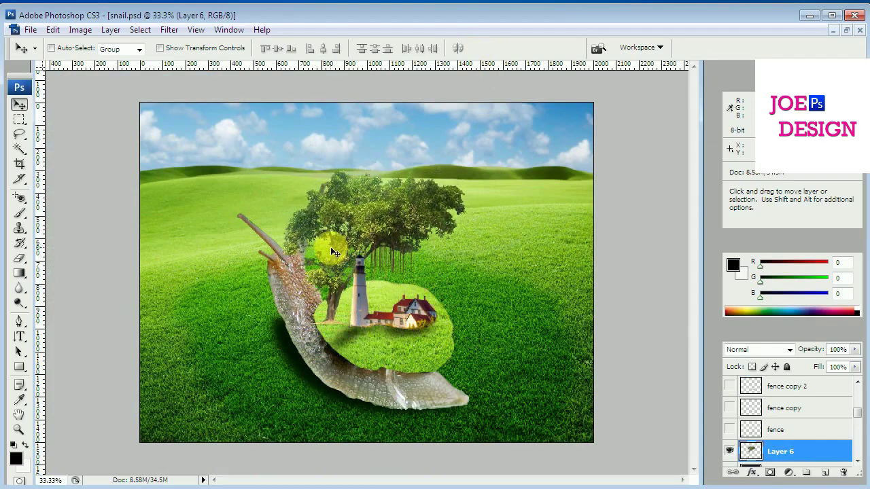
{"action": "left_click_drag", "start_coordinate": [334, 252], "coordinate": [429, 331]}
{"action": "key", "text": "ctrl+t"}
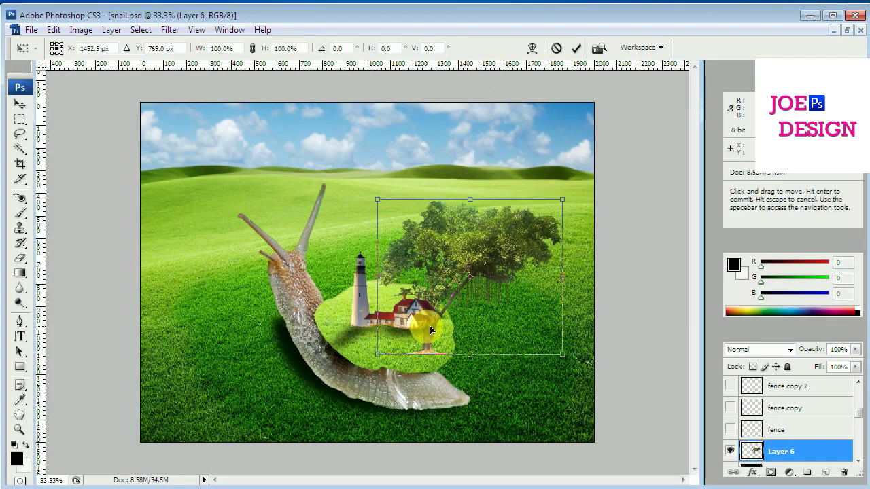
{"action": "key", "text": "Escape"}
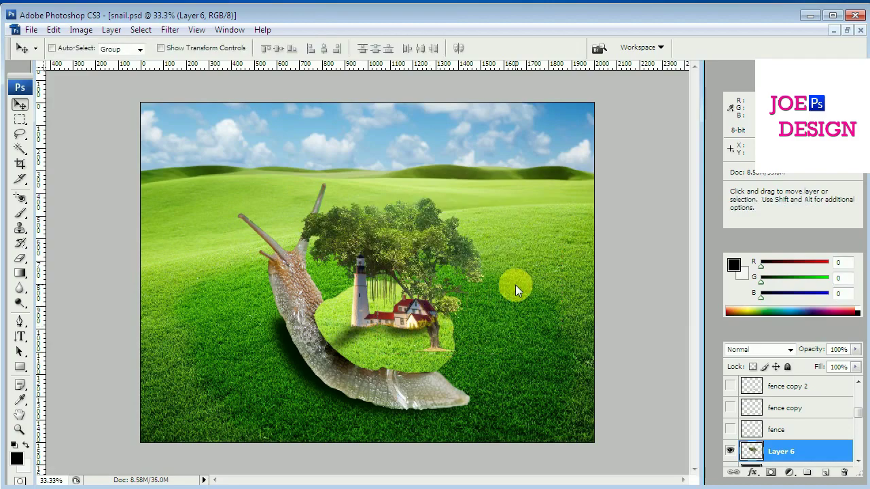
{"action": "key", "text": "ctrl+t"}
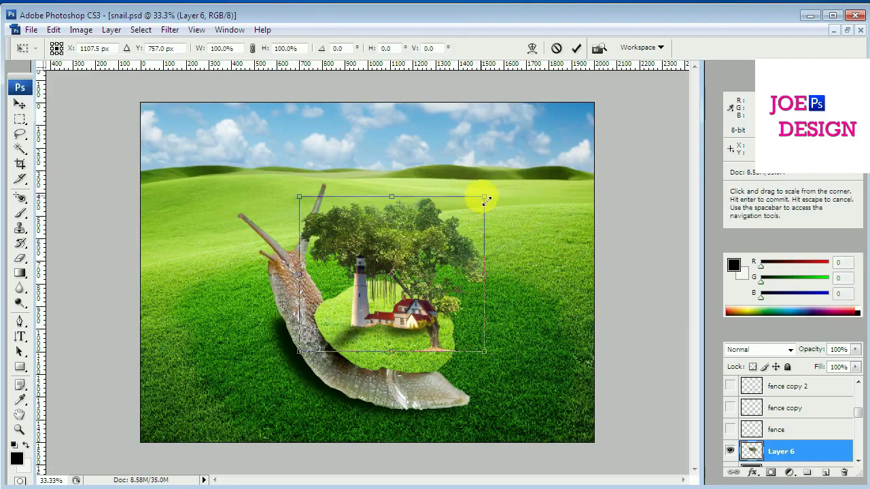
{"action": "left_click_drag", "start_coordinate": [484, 197], "coordinate": [453, 226]}
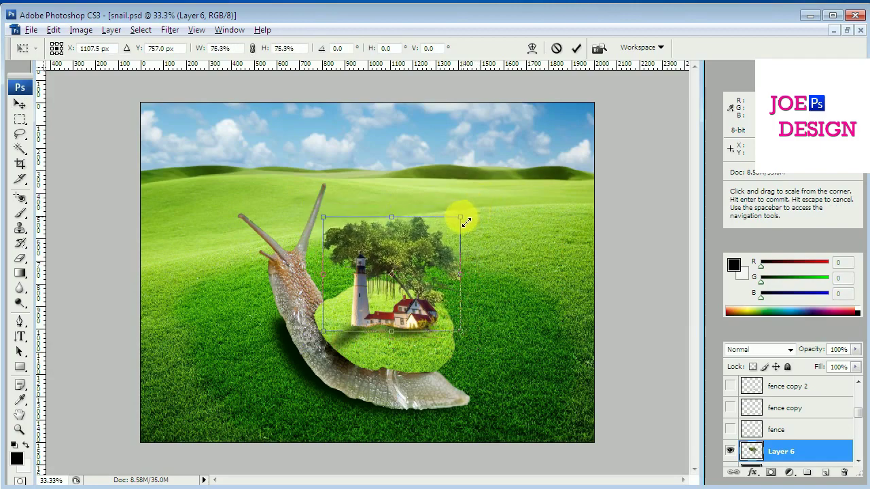
{"action": "key", "text": "Return"}
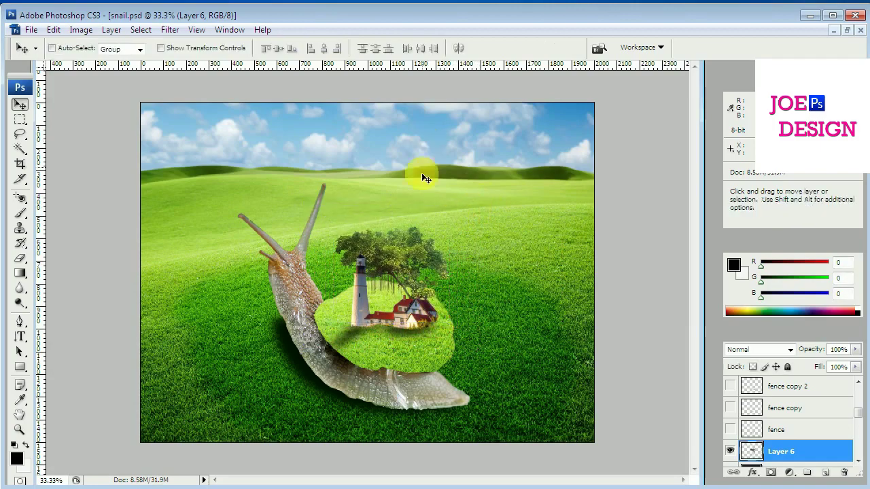
Place the smaller tree behind the lighthouse and nudge it up and left
{"action": "mouse_move", "coordinate": [411, 264]}
{"action": "left_mouse_down"}
{"action": "mouse_move", "coordinate": [435, 284]}
{"action": "mouse_move", "coordinate": [426, 282]}
{"action": "left_mouse_up"}
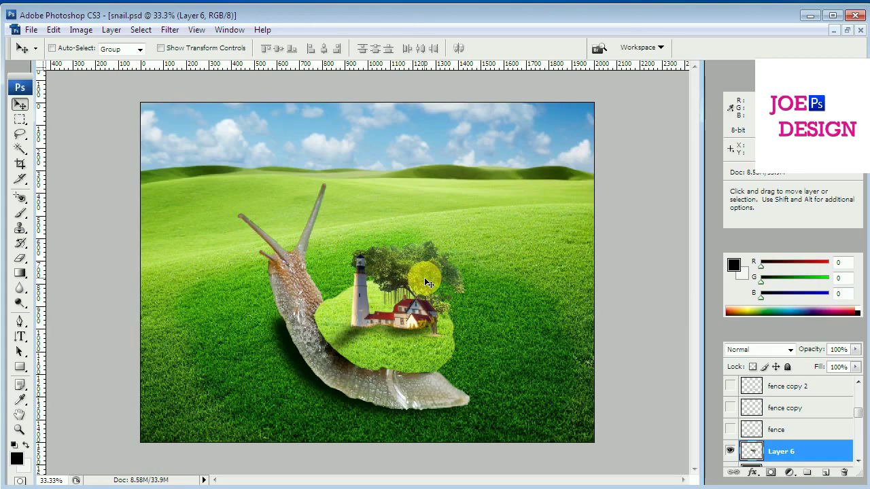
{"action": "left_click_drag", "start_coordinate": [425, 278], "coordinate": [425, 280]}
{"action": "key", "text": "shift+Up"}
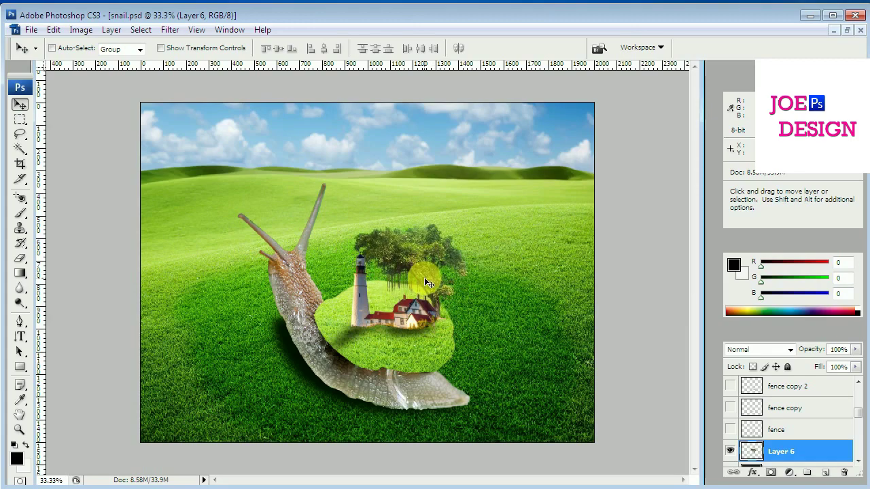
{"action": "key", "text": "shift+Left"}
{"action": "key", "text": "shift+Left"}
{"action": "key", "text": "shift+Left"}
{"action": "key", "text": "shift+Up"}
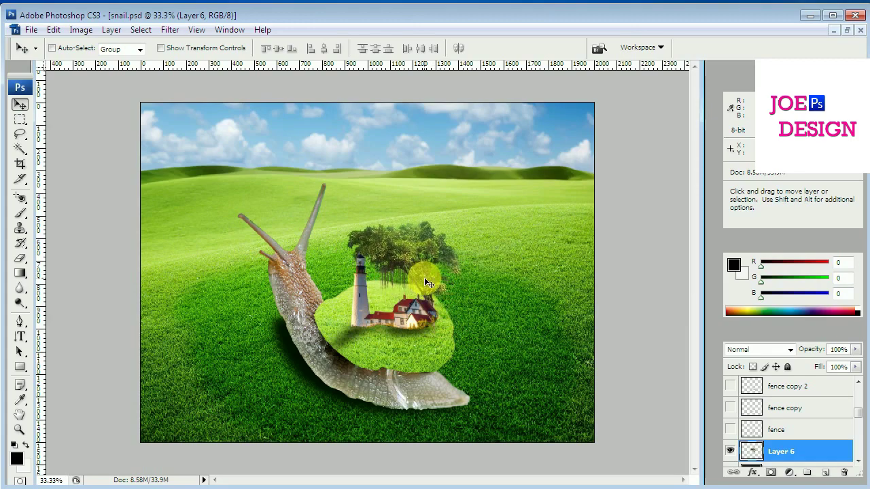
{"action": "key", "text": "shift+Up"}
{"action": "key", "text": "shift+Up"}
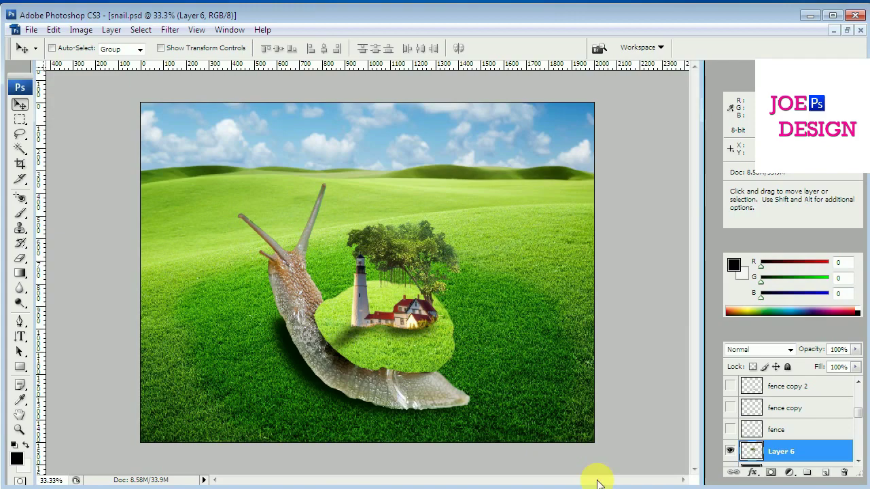
Nudge the tree up-left, scale it to about 72%, and drag it behind the houses
{"action": "key", "text": "Up"}
{"action": "key", "text": "Up"}
{"action": "key", "text": "Up"}
{"action": "key", "text": "Up"}
{"action": "key", "text": "Up"}
{"action": "key", "text": "Up"}
{"action": "key", "text": "Up"}
{"action": "key", "text": "Up"}
{"action": "key", "text": "Up"}
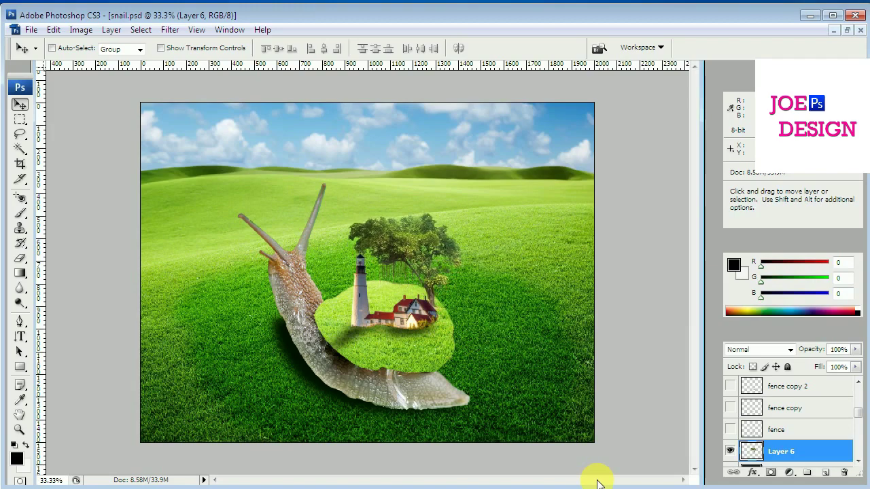
{"action": "key", "text": "Up"}
{"action": "key", "text": "Up"}
{"action": "key", "text": "Up"}
{"action": "key", "text": "Left"}
{"action": "key", "text": "Left"}
{"action": "key", "text": "Left"}
{"action": "key", "text": "Left"}
{"action": "key", "text": "Left"}
{"action": "key", "text": "Left"}
{"action": "key", "text": "Up"}
{"action": "key", "text": "Up"}
{"action": "key", "text": "Up"}
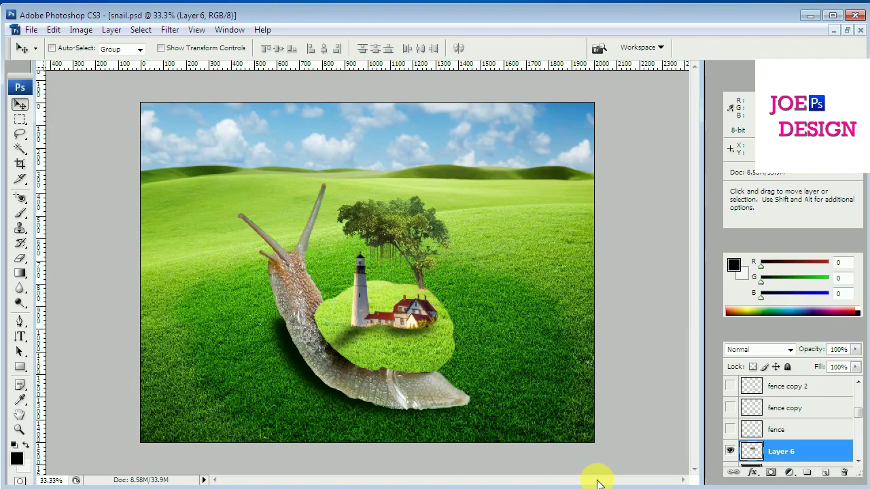
{"action": "key", "text": "Left"}
{"action": "key", "text": "Left"}
{"action": "key", "text": "Left"}
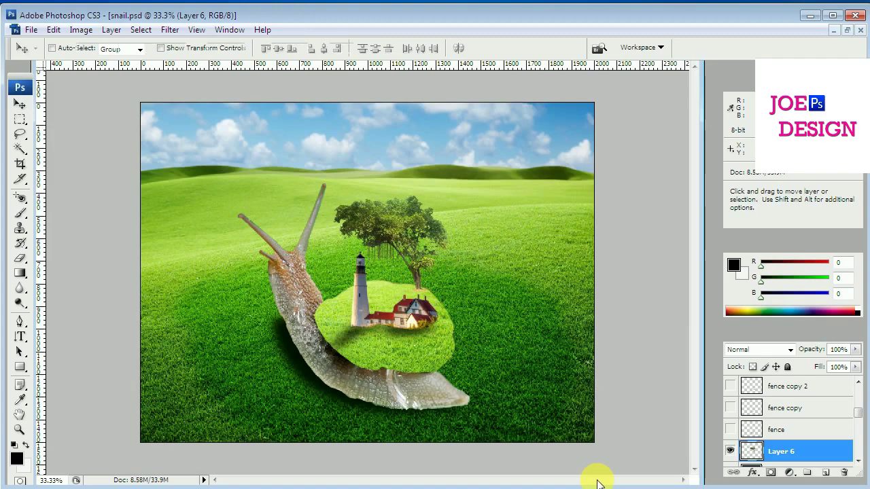
{"action": "key", "text": "ctrl+t"}
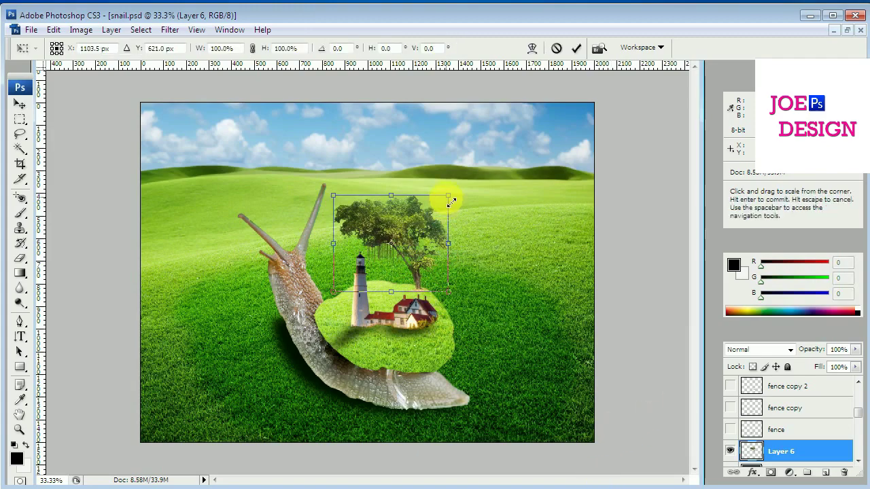
{"action": "left_click_drag", "start_coordinate": [451, 202], "coordinate": [443, 219]}
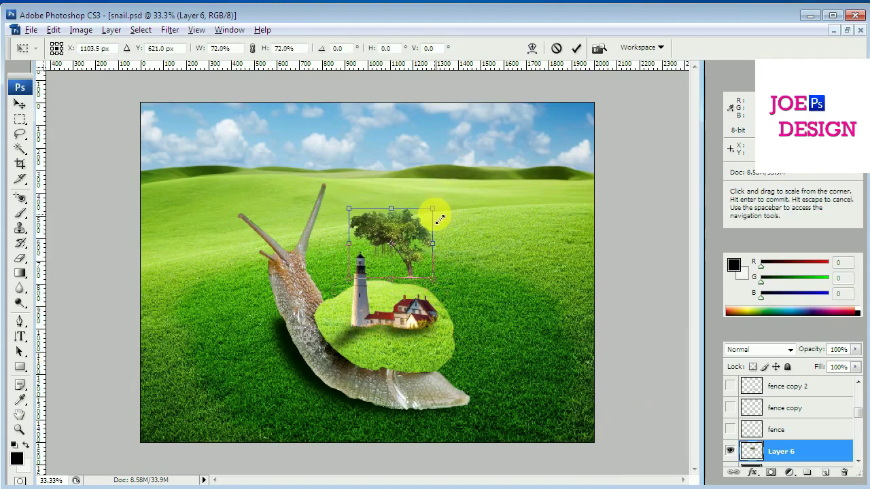
{"action": "key", "text": "Return"}
{"action": "left_click_drag", "start_coordinate": [424, 196], "coordinate": [439, 212]}
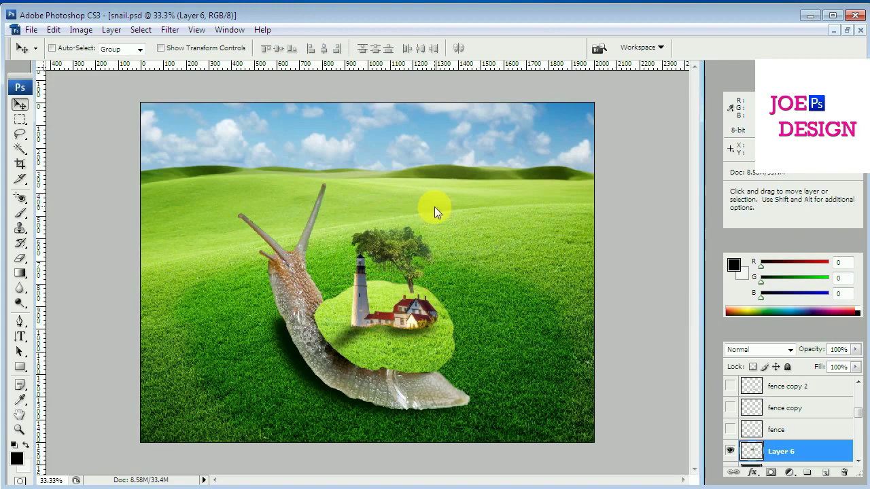
Draw a black ellipse under the houses, nudge it right, and rasterize the Shape 2 layer
{"action": "left_click", "coordinate": [19, 367]}
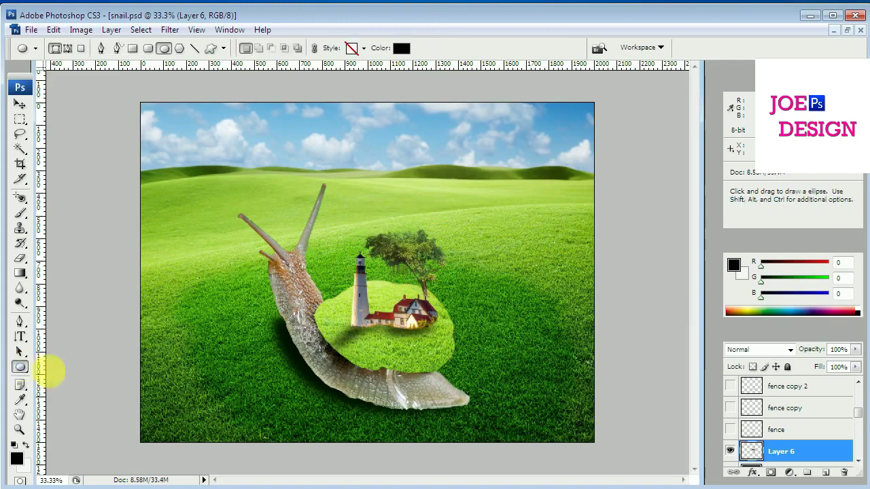
{"action": "left_click", "coordinate": [55, 370]}
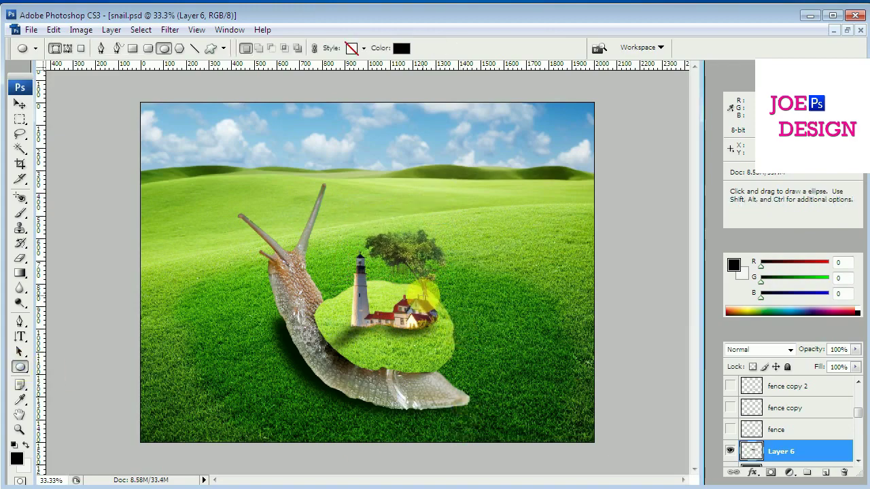
{"action": "left_click_drag", "start_coordinate": [421, 296], "coordinate": [375, 302]}
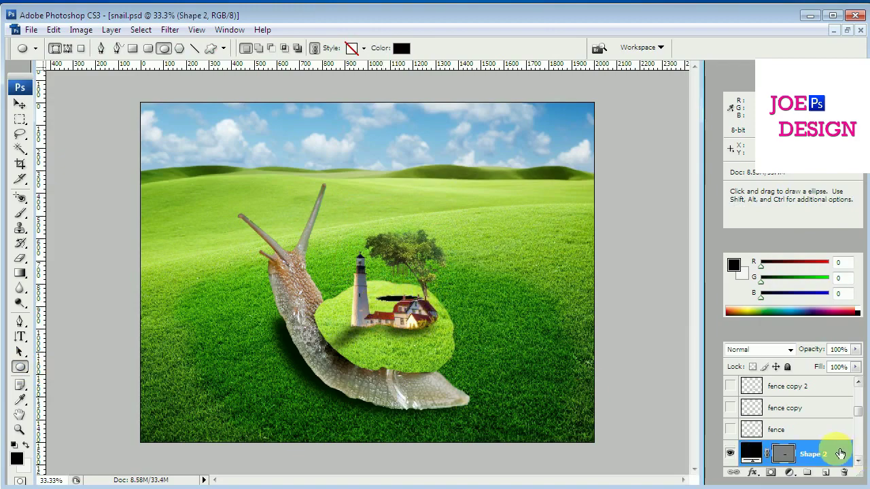
{"action": "left_click", "coordinate": [21, 104]}
{"action": "key", "text": "shift+Right"}
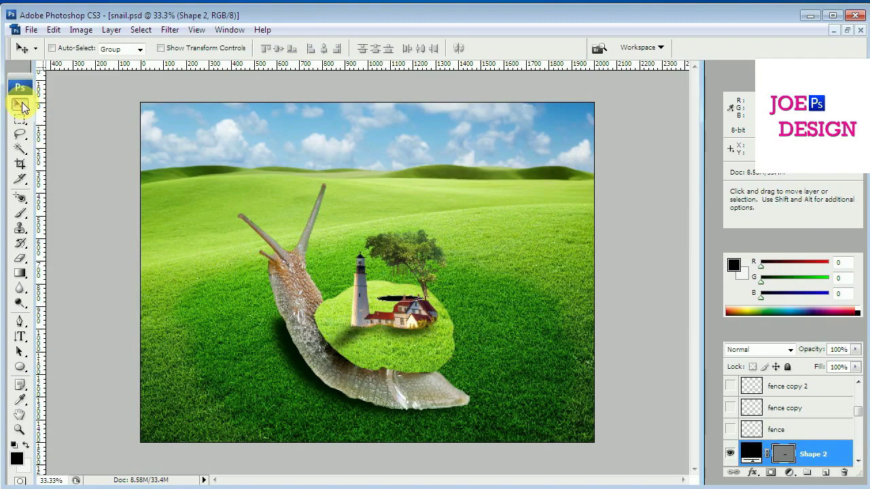
{"action": "key", "text": "shift+Right"}
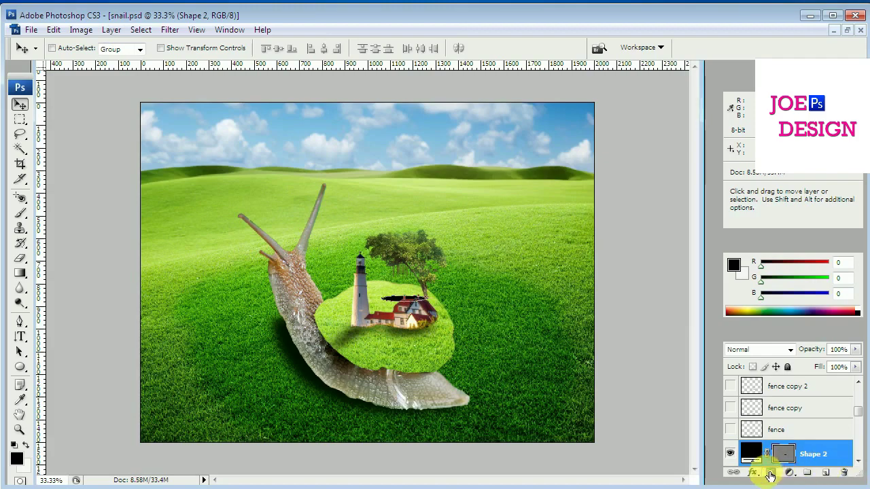
{"action": "right_click", "coordinate": [834, 452]}
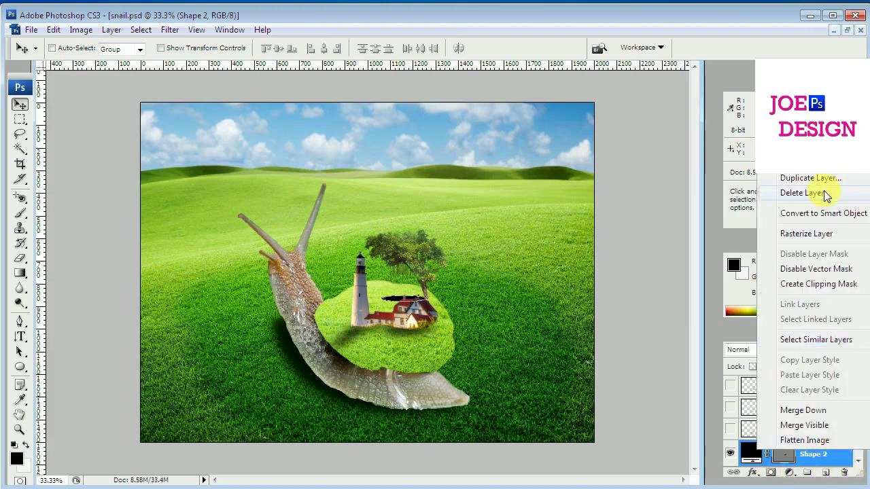
{"action": "left_click", "coordinate": [816, 234]}
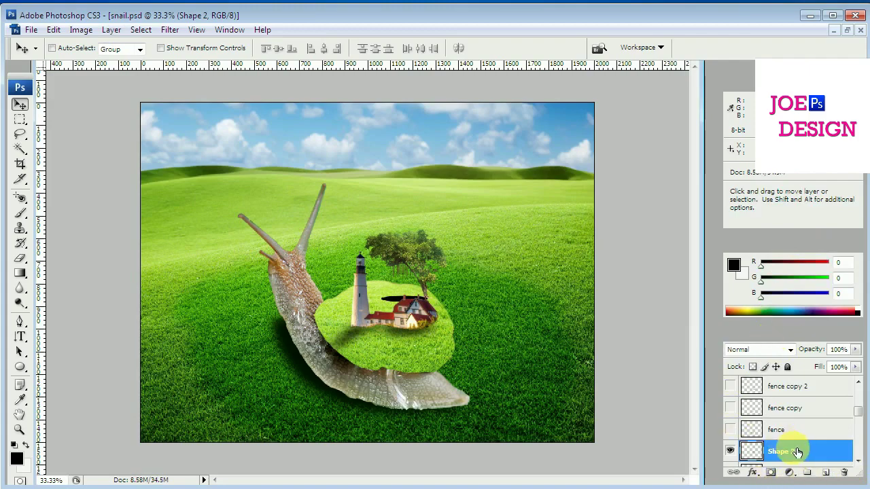
Give the oval layer a dark green Color Overlay of 001e00
{"action": "double_click", "coordinate": [820, 454]}
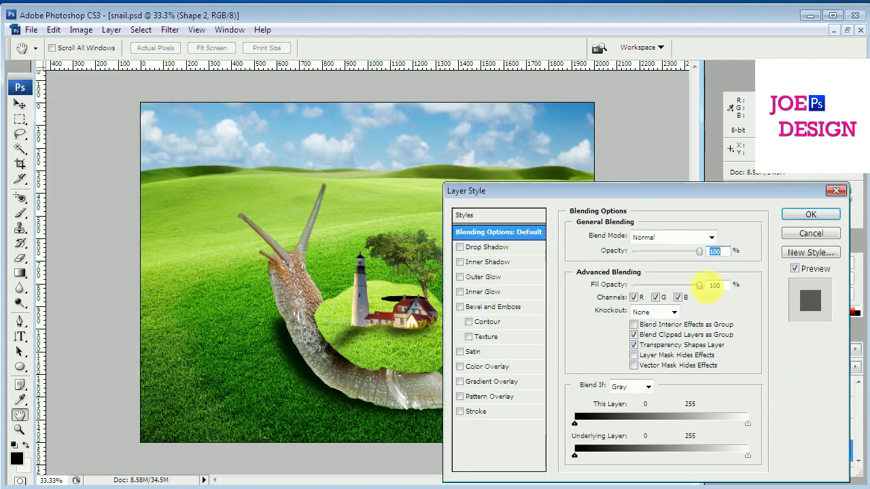
{"action": "left_click", "coordinate": [488, 367]}
{"action": "left_click", "coordinate": [712, 236]}
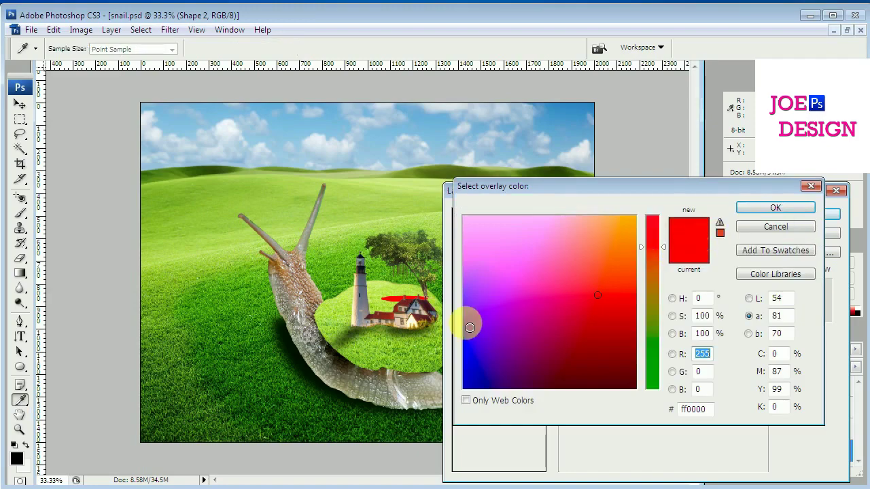
{"action": "left_click", "coordinate": [662, 382]}
{"action": "left_click", "coordinate": [631, 378]}
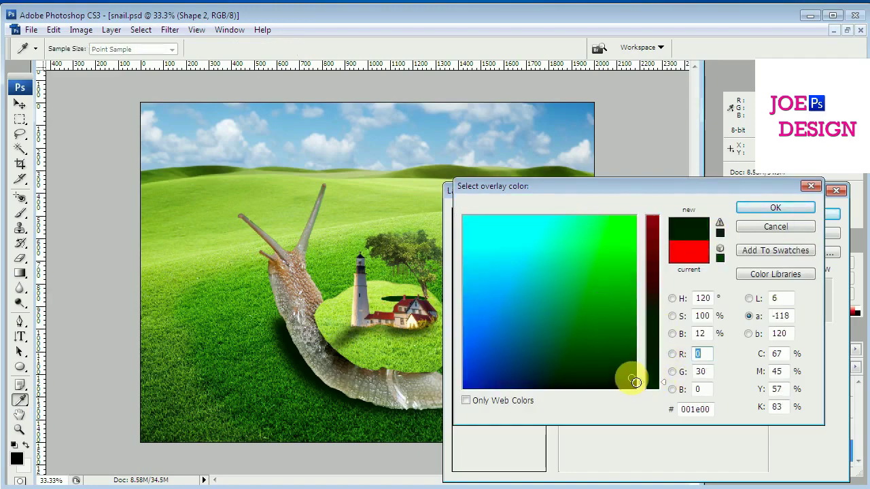
{"action": "left_click", "coordinate": [766, 211]}
{"action": "left_click", "coordinate": [812, 212]}
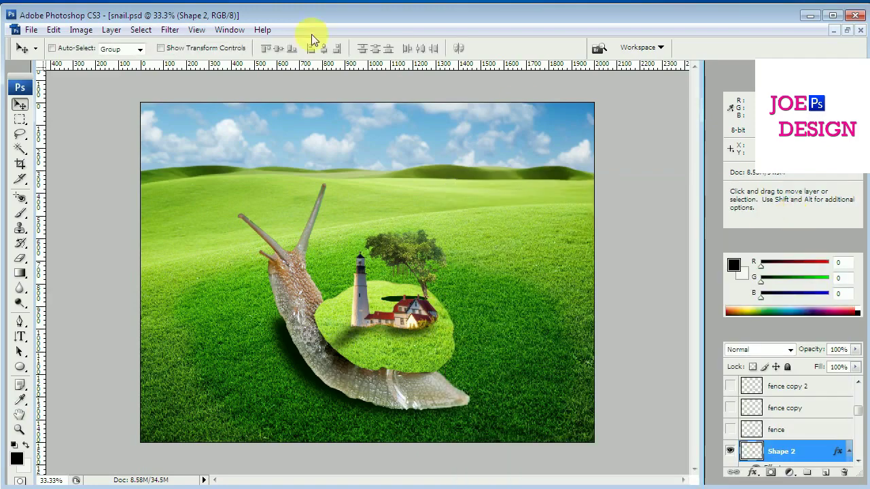
Soften the oval into a shadow with a Gaussian Blur
{"action": "left_click", "coordinate": [171, 30]}
{"action": "mouse_move", "coordinate": [176, 166]}
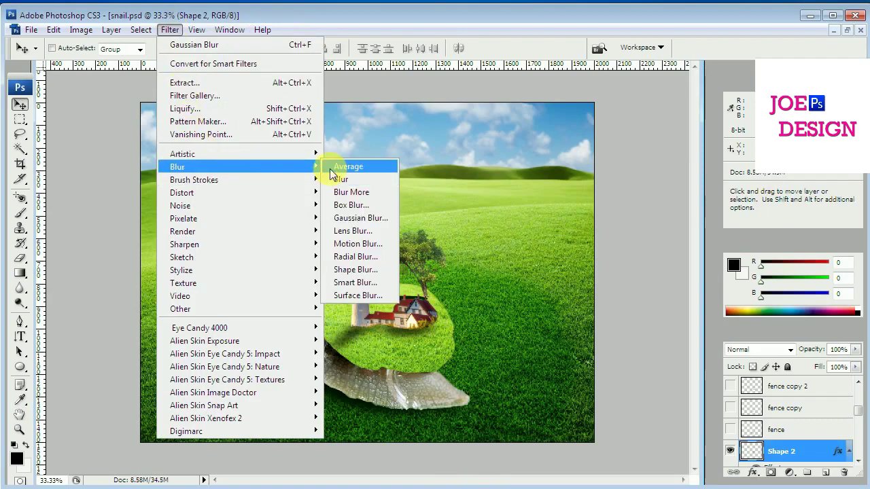
{"action": "left_click", "coordinate": [356, 219]}
{"action": "left_click", "coordinate": [511, 115]}
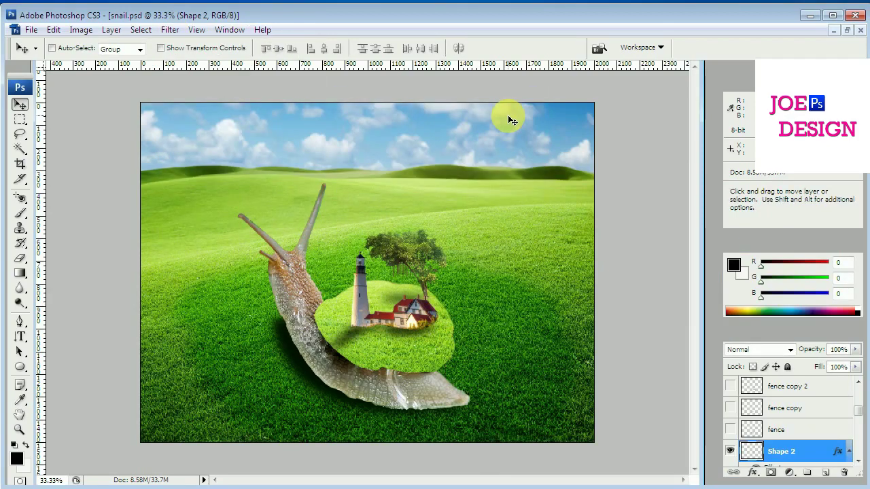
{"action": "left_click", "coordinate": [415, 258], "text": "ctrl"}
{"action": "key", "text": "ctrl+t"}
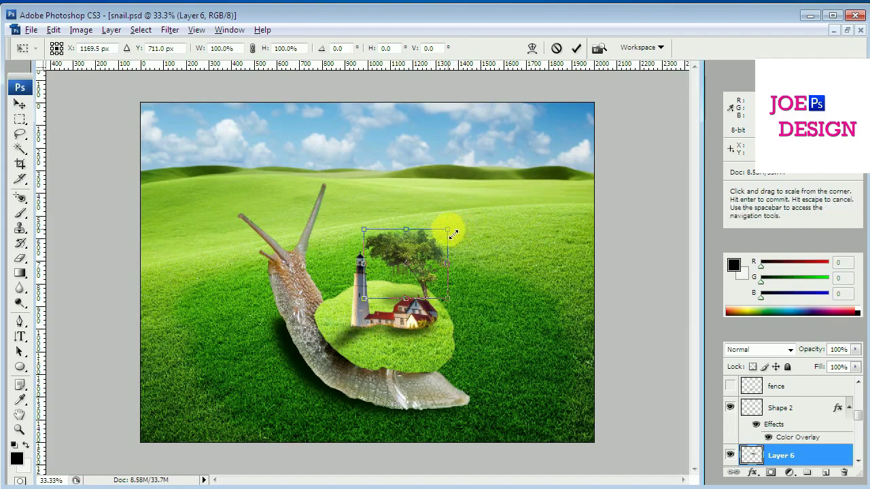
Shrink the tree to about 77% and nudge it down and right over its shadow
{"action": "left_click_drag", "start_coordinate": [454, 234], "coordinate": [443, 243]}
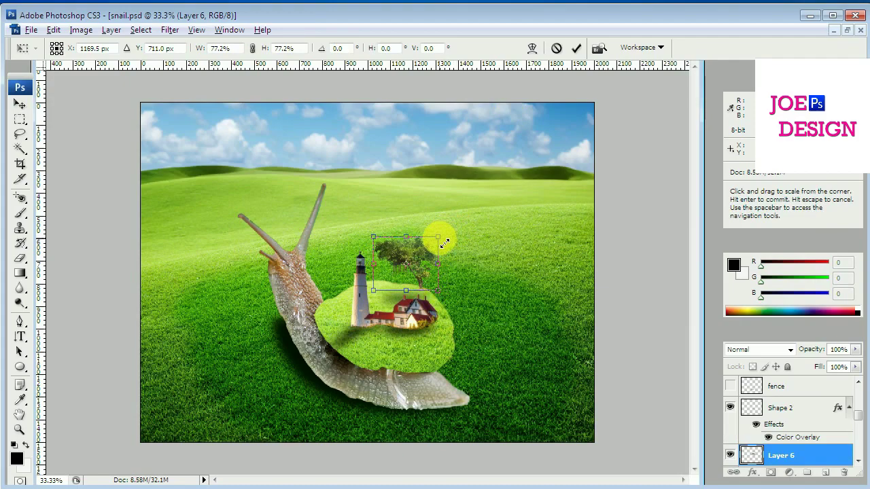
{"action": "key", "text": "Return"}
{"action": "key", "text": "Down"}
{"action": "key", "text": "Down"}
{"action": "key", "text": "Down"}
{"action": "key", "text": "Down"}
{"action": "key", "text": "Down"}
{"action": "key", "text": "Down"}
{"action": "key", "text": "Down"}
{"action": "key", "text": "Down"}
{"action": "key", "text": "Down"}
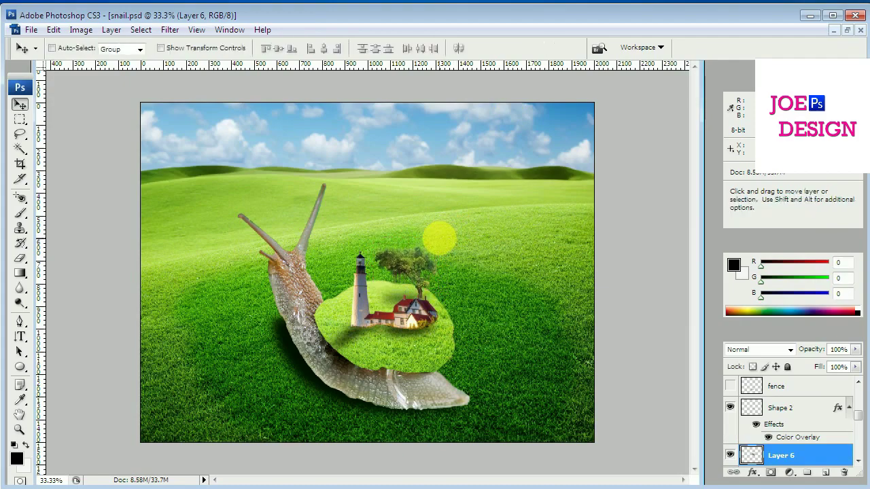
{"action": "key", "text": "Right"}
{"action": "key", "text": "Right"}
{"action": "key", "text": "Right"}
{"action": "key", "text": "Right"}
{"action": "key", "text": "Right"}
{"action": "key", "text": "Right"}
{"action": "left_click", "coordinate": [737, 389]}
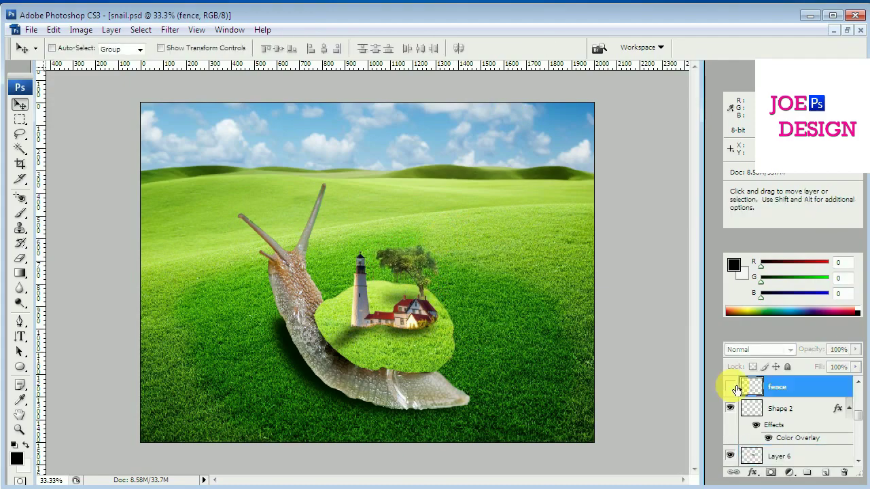